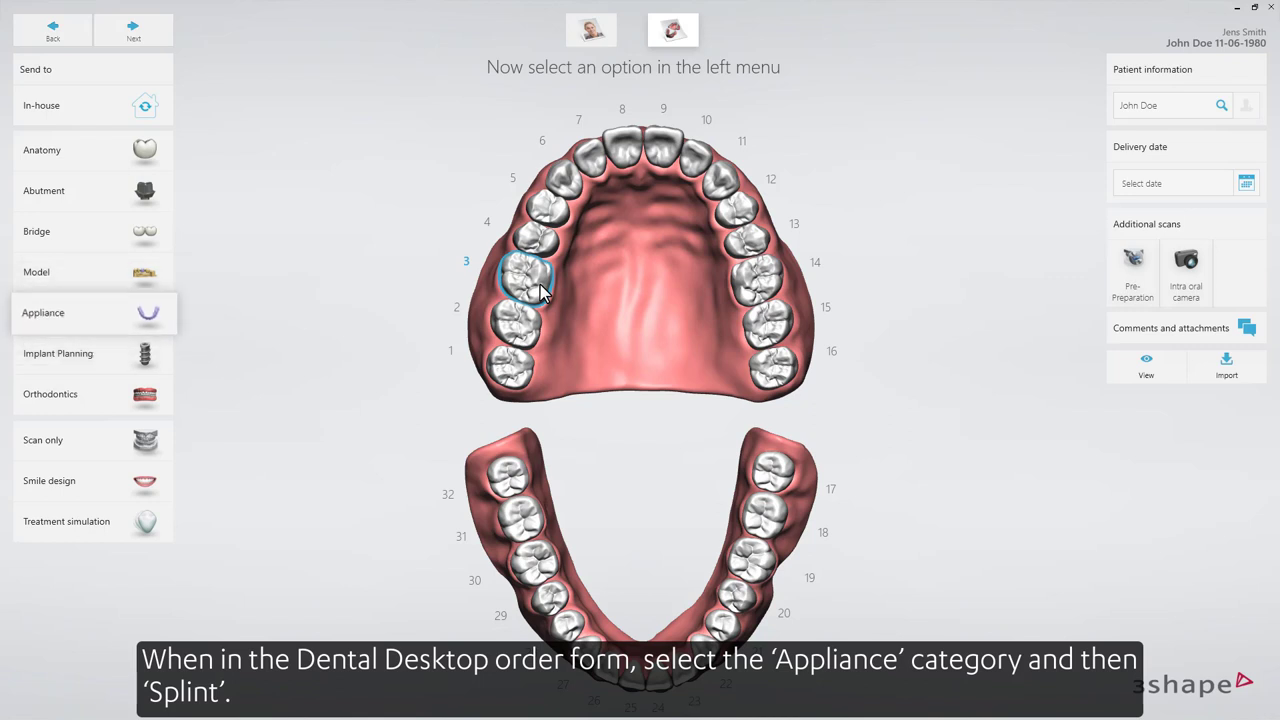
Step: Order a Splint with the default ASIGA MAX UV / Keystone Splint Soft material and start the guided workflow
{"action": "left_click", "coordinate": [125, 331]}
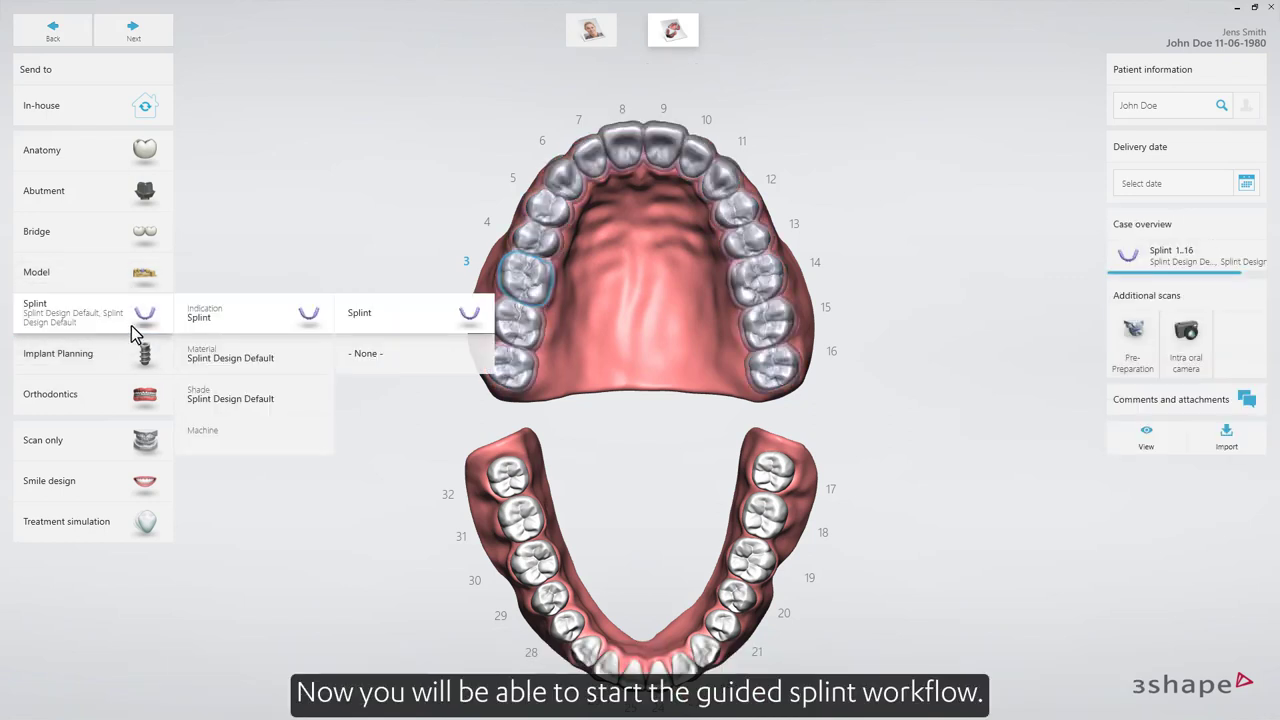
{"action": "left_click", "coordinate": [280, 360]}
{"action": "left_click", "coordinate": [294, 410]}
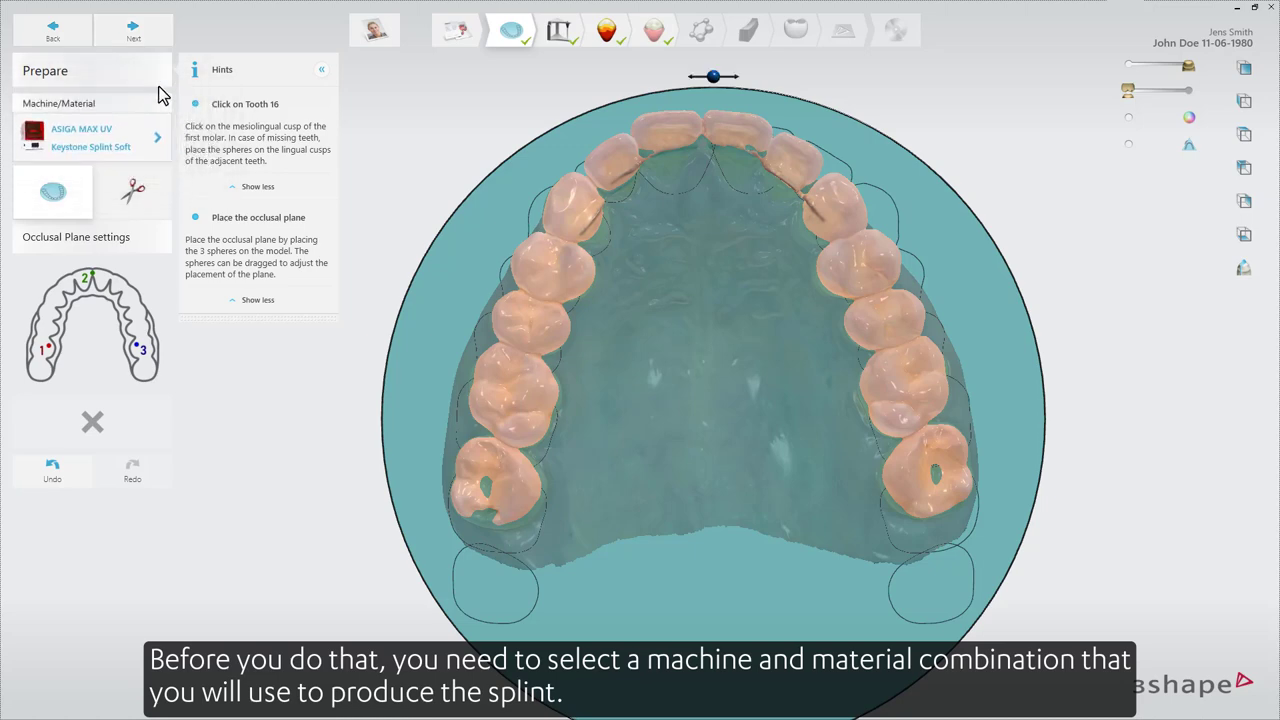
Step: Review the machine and material settings, then mark occlusal plane points on teeth 16, 11/21 and 26
{"action": "left_click", "coordinate": [159, 138]}
{"action": "left_click", "coordinate": [177, 170]}
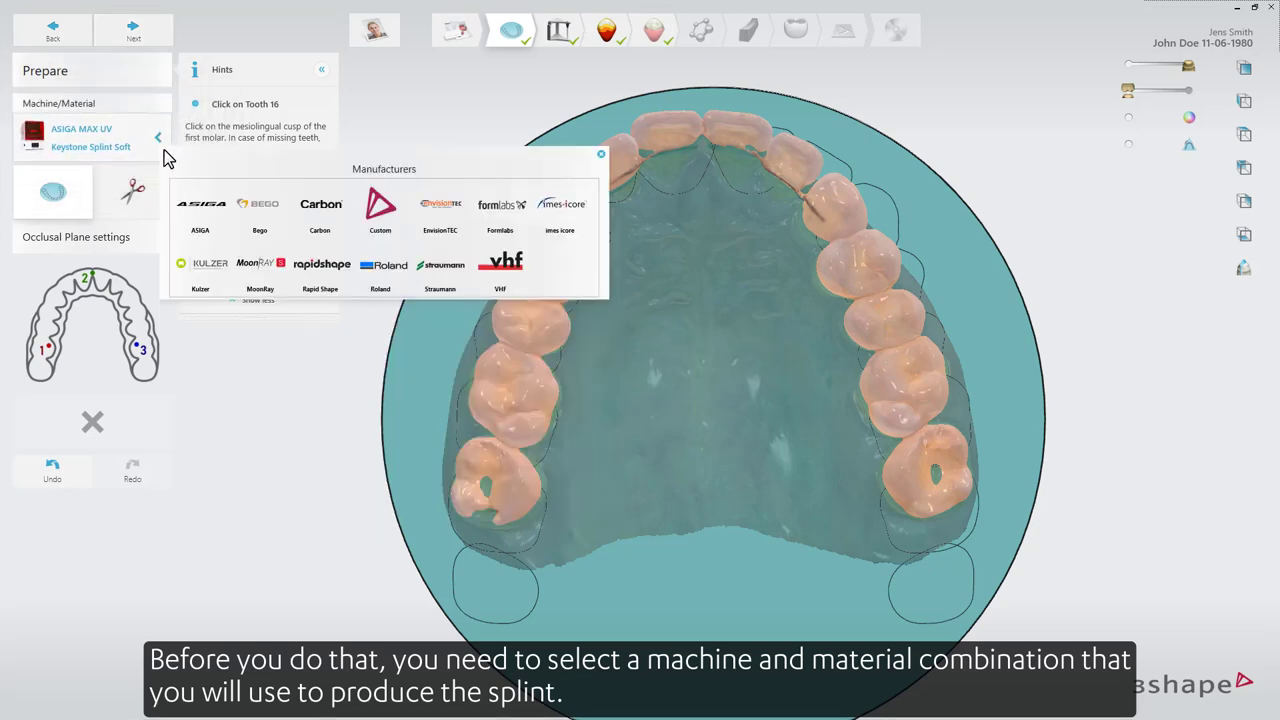
{"action": "left_click", "coordinate": [159, 138]}
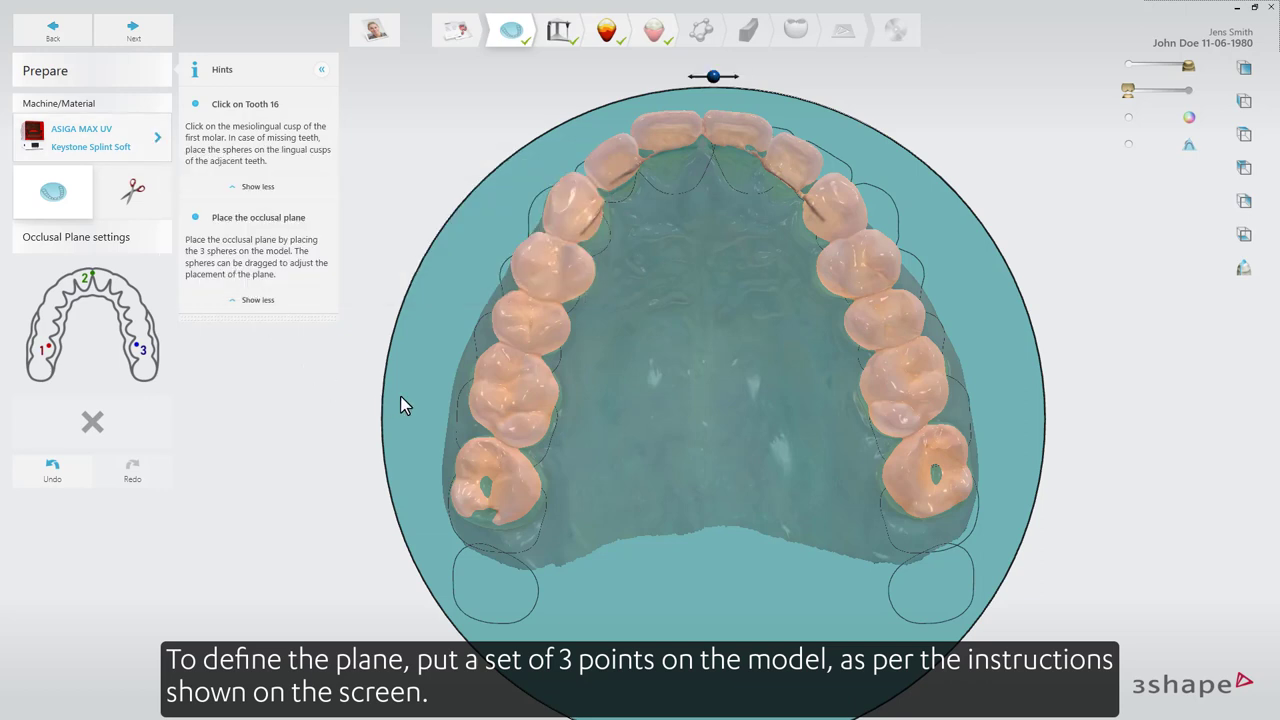
{"action": "left_click", "coordinate": [539, 387]}
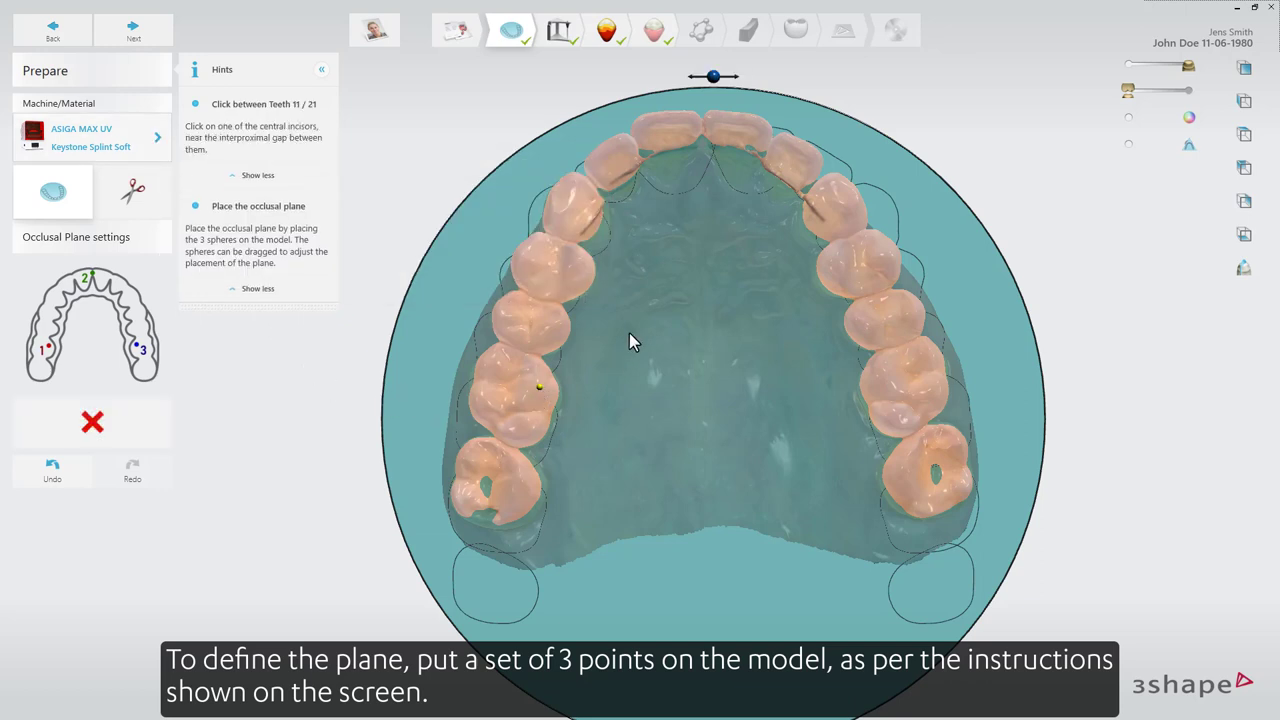
{"action": "left_click", "coordinate": [701, 131]}
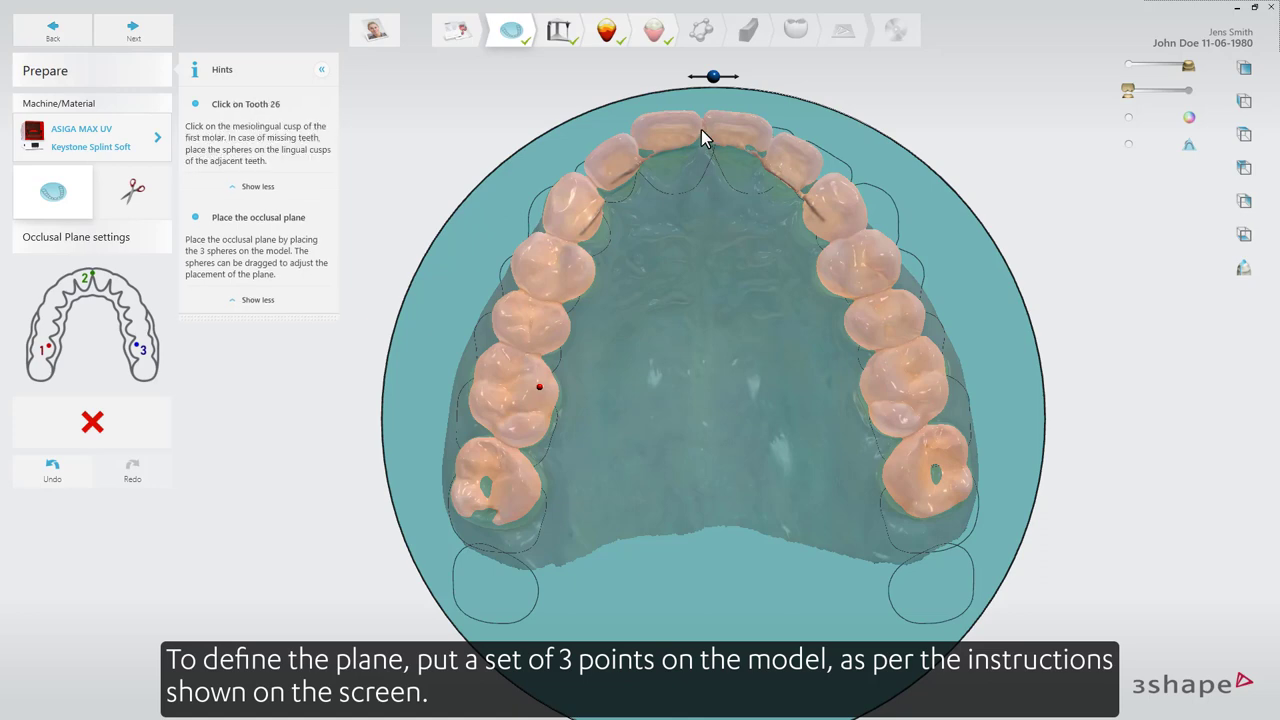
{"action": "left_click", "coordinate": [882, 373]}
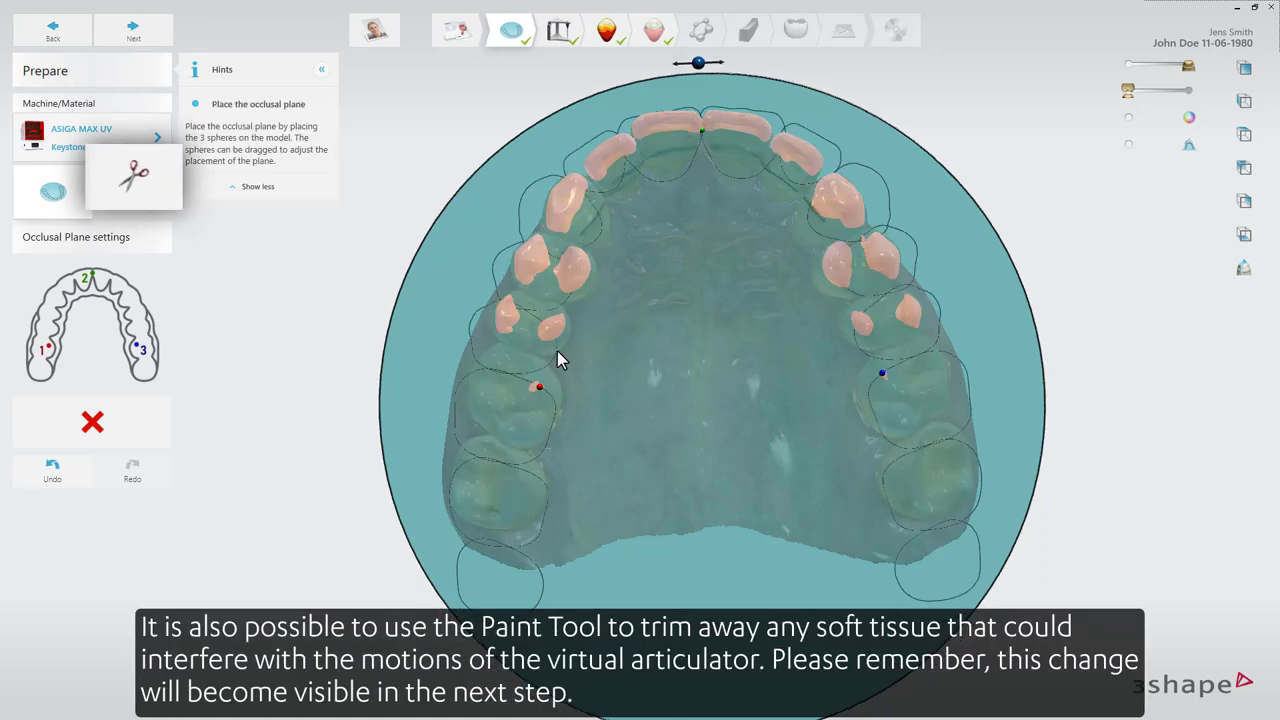
Step: Trim soft tissue off the right gum edge with the Trim Brush and continue to Bite Configuration
{"action": "left_click", "coordinate": [154, 200]}
{"action": "right_click_drag", "start_coordinate": [655, 383], "coordinate": [509, 354]}
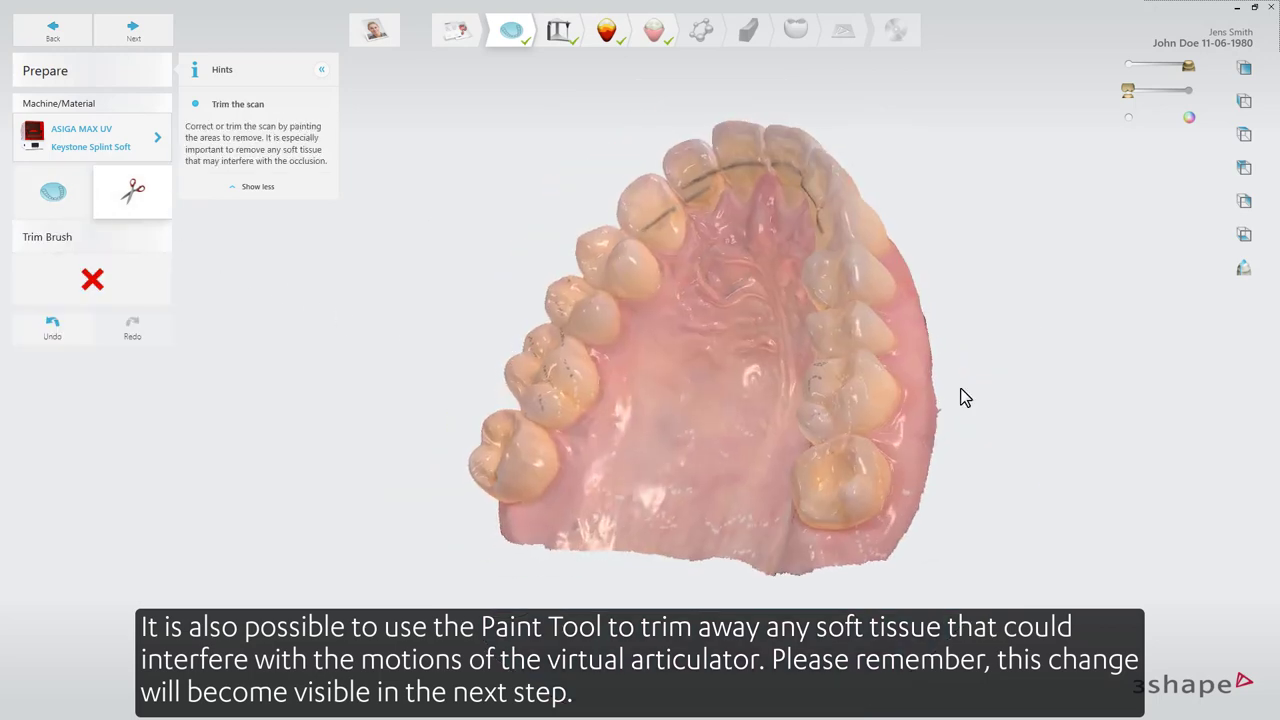
{"action": "mouse_move", "coordinate": [927, 461]}
{"action": "left_mouse_down"}
{"action": "mouse_move", "coordinate": [914, 534]}
{"action": "mouse_move", "coordinate": [886, 604]}
{"action": "left_mouse_up"}
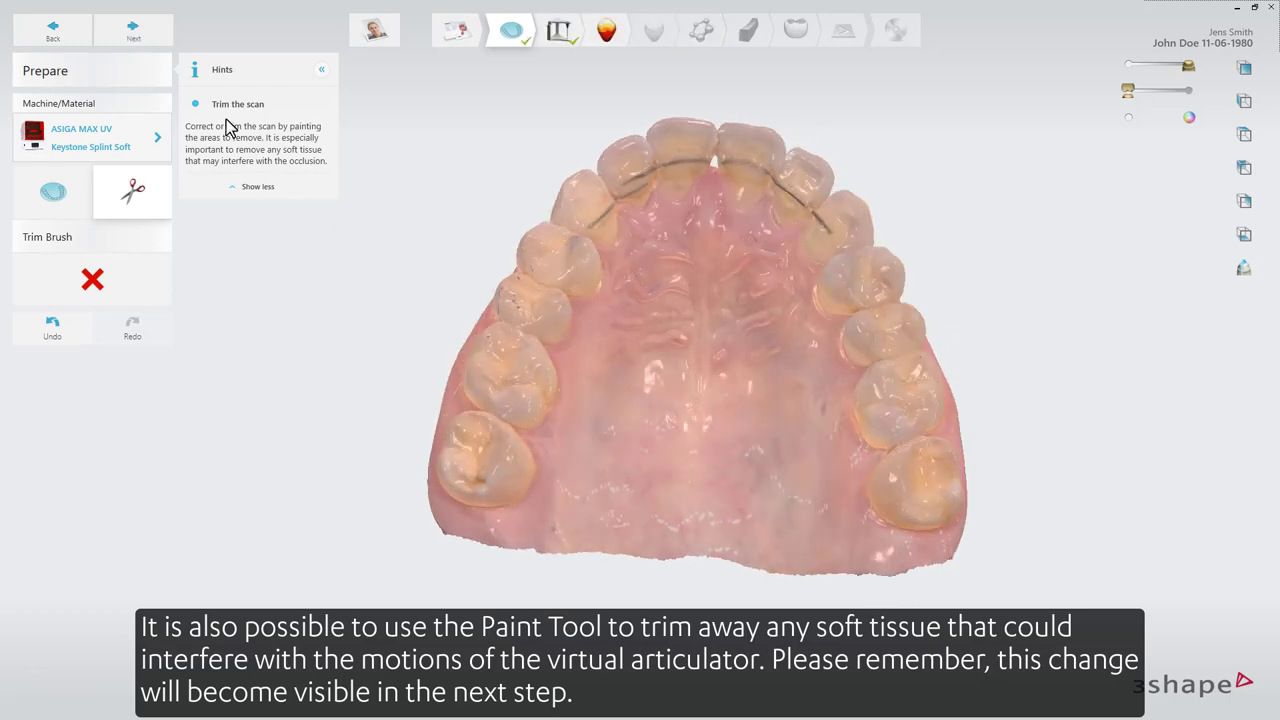
{"action": "left_click", "coordinate": [136, 36]}
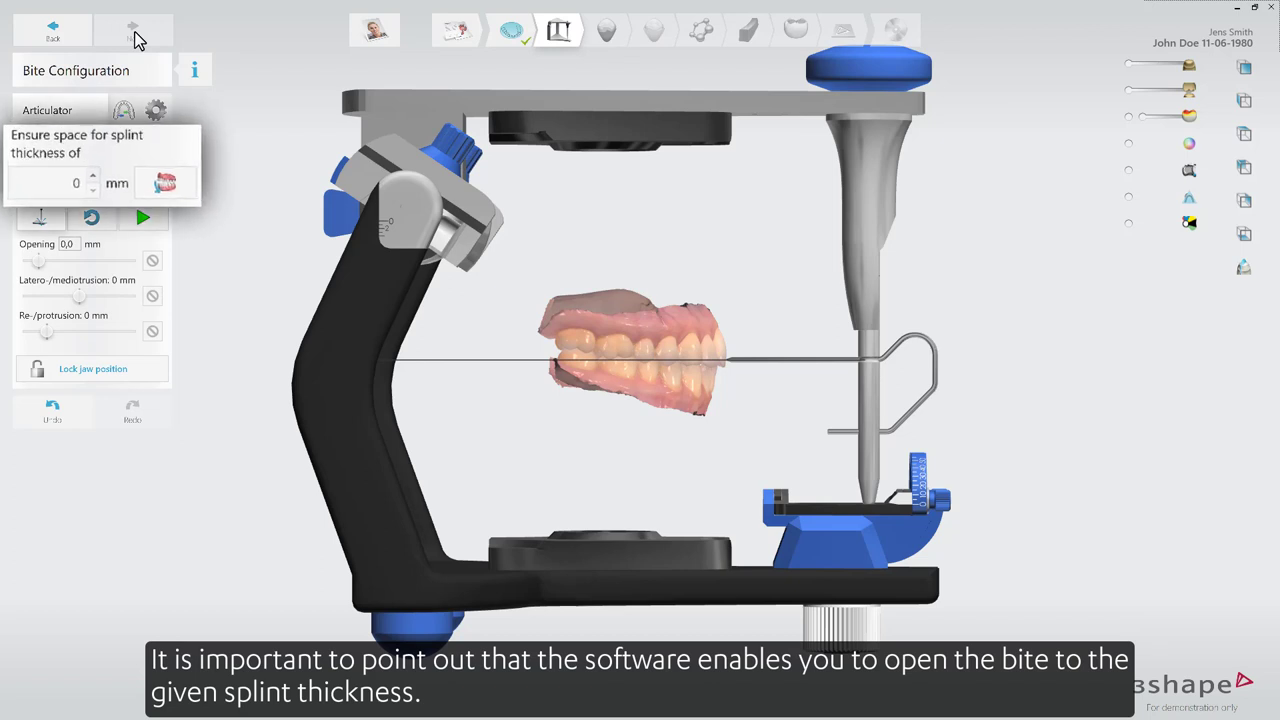
Step: Open the bite for a 1,6 mm splint thickness, giving a 6,5 mm articulator opening
{"action": "scroll", "coordinate": [86, 176], "scroll_direction": "up", "scroll_amount": 15}
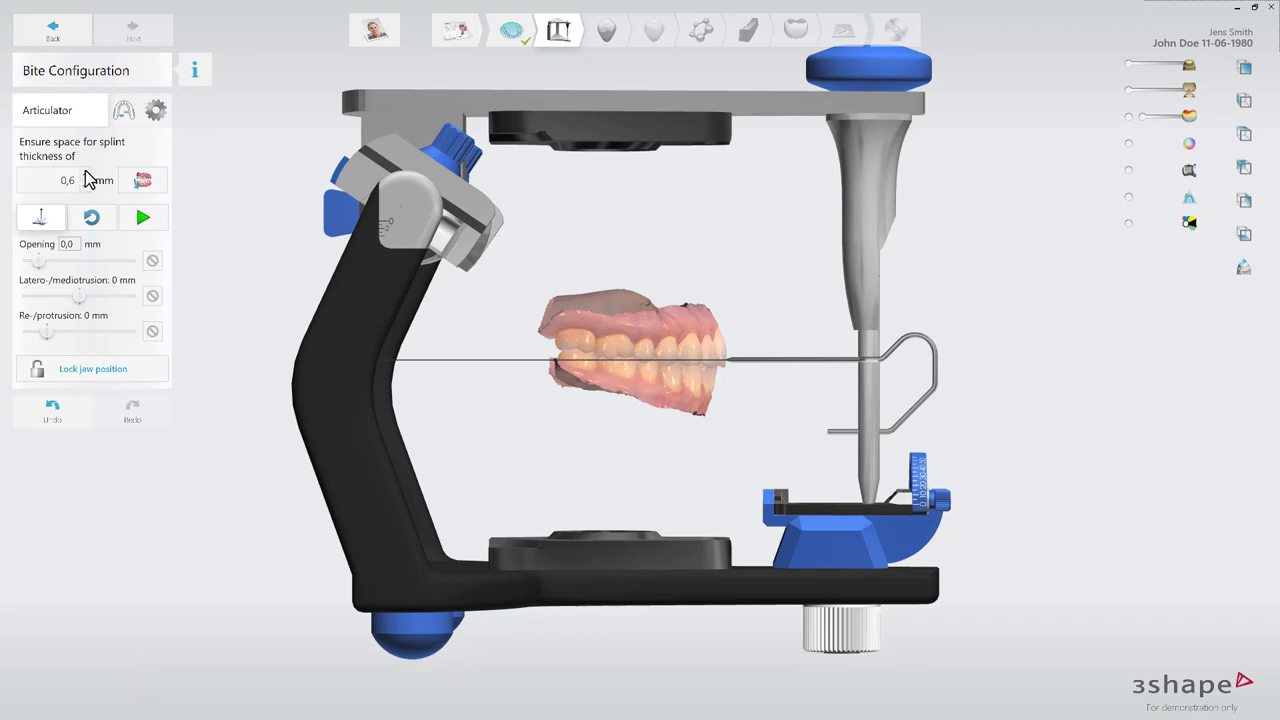
{"action": "scroll", "coordinate": [86, 176], "scroll_direction": "up", "scroll_amount": 1}
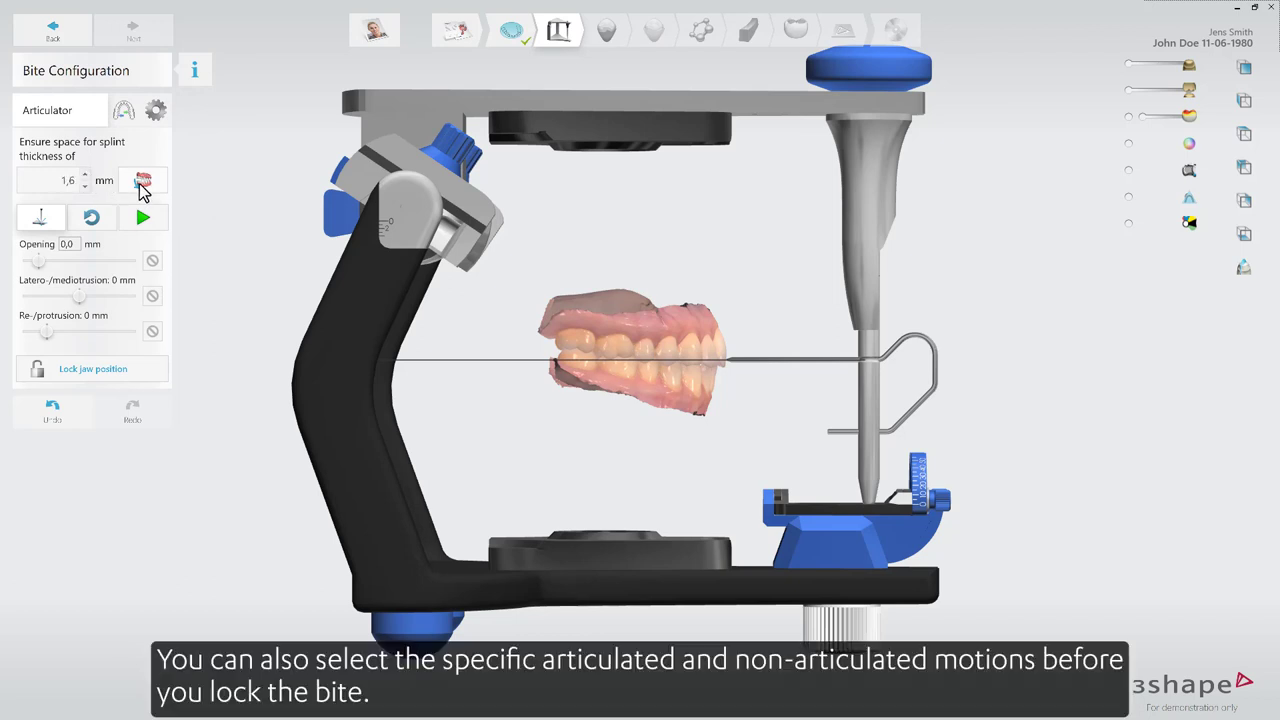
{"action": "left_click", "coordinate": [142, 184]}
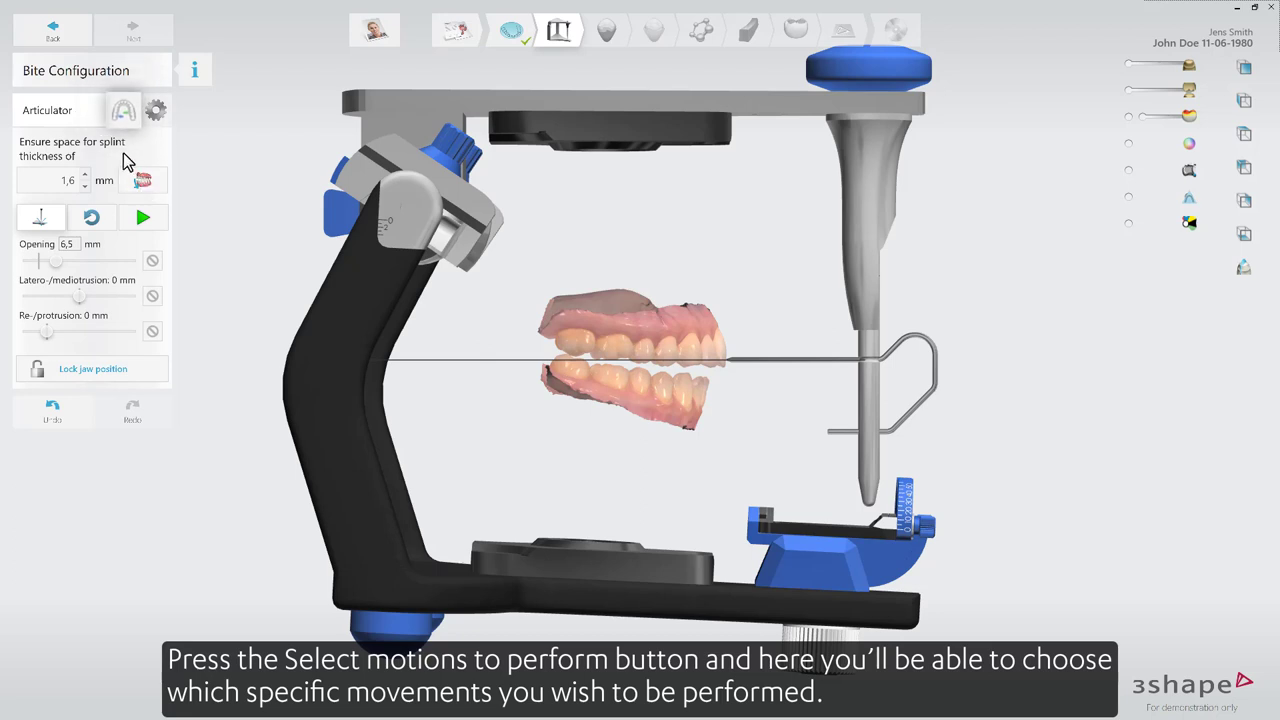
Step: Restrict the articulator motions to left and right lateral movements only
{"action": "left_click", "coordinate": [124, 112]}
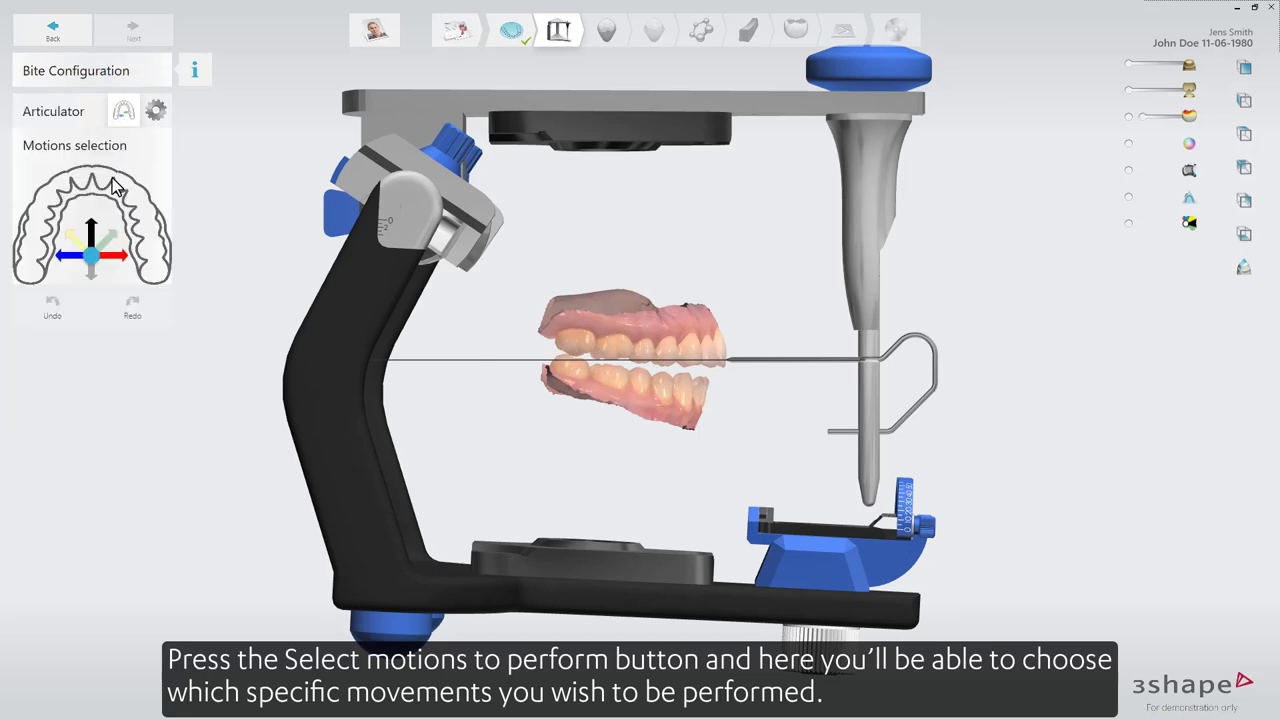
{"action": "left_click", "coordinate": [78, 242]}
{"action": "left_click", "coordinate": [105, 242]}
{"action": "left_click", "coordinate": [91, 230]}
{"action": "left_click", "coordinate": [76, 241]}
{"action": "left_click", "coordinate": [105, 238]}
{"action": "left_click", "coordinate": [116, 256]}
{"action": "left_click", "coordinate": [69, 257]}
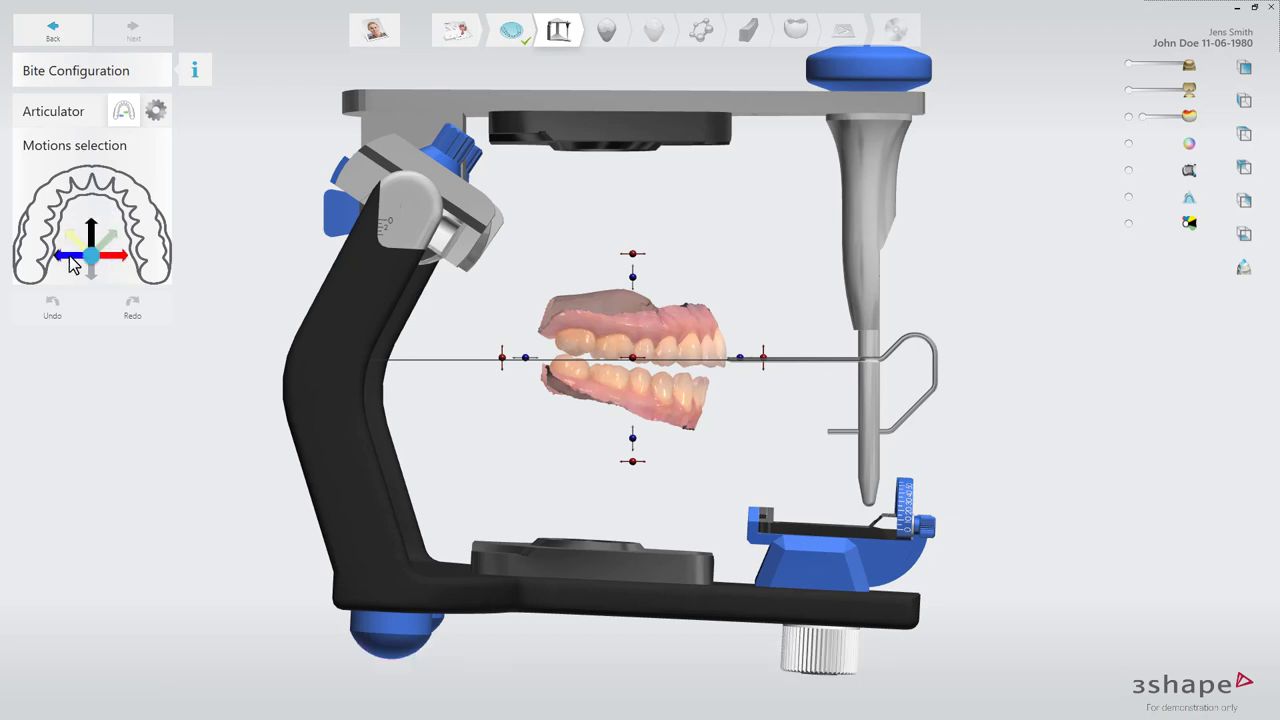
{"action": "left_click", "coordinate": [75, 117]}
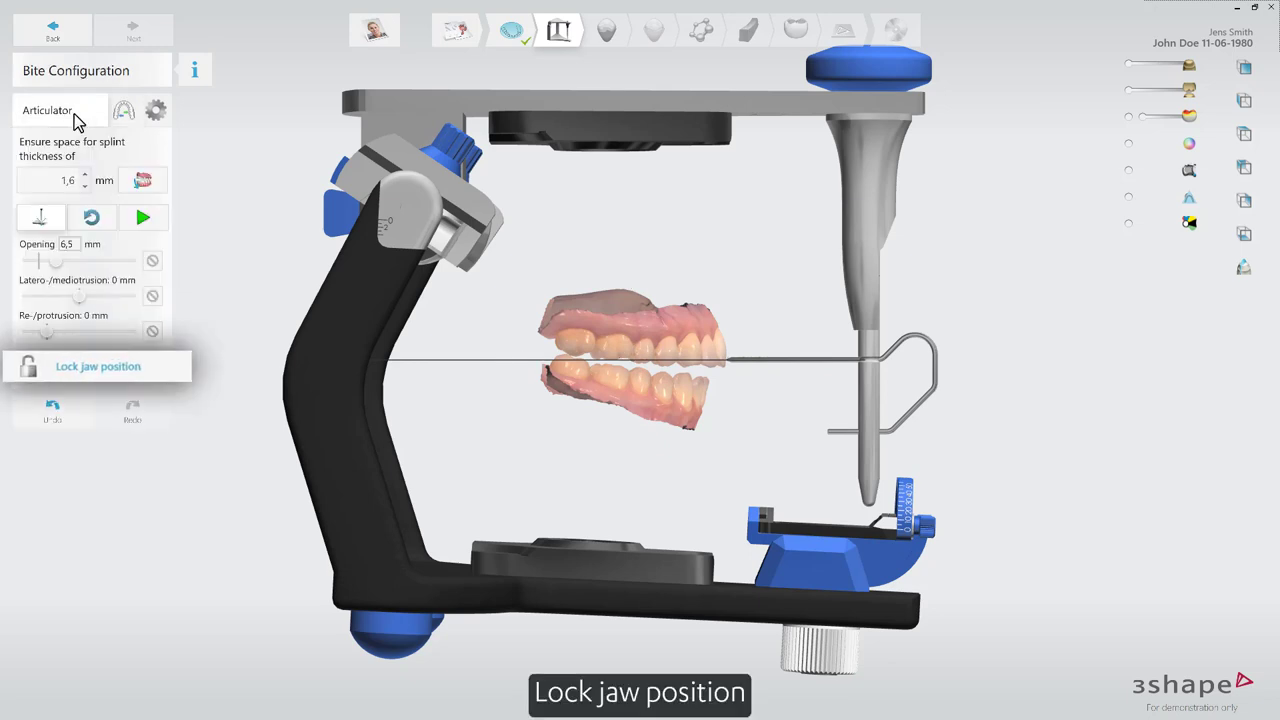
Step: Lock the jaw position and run then stop an articulation to check the bite
{"action": "left_click", "coordinate": [125, 369]}
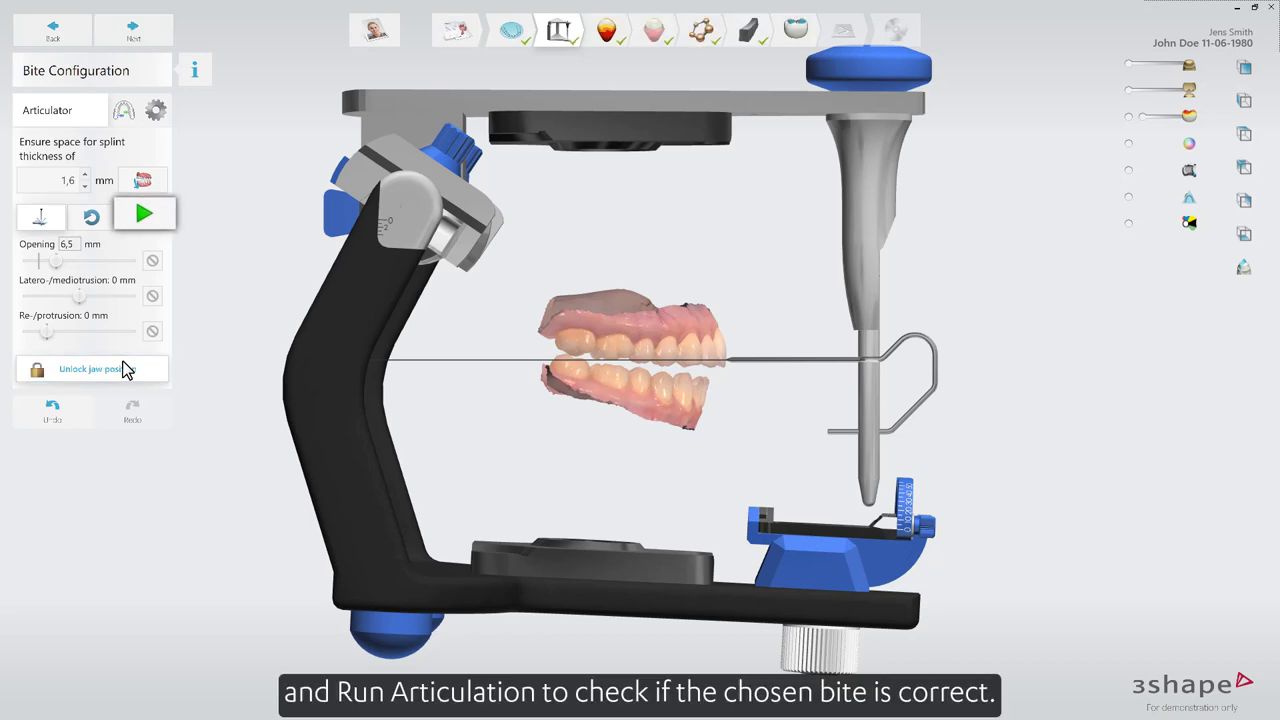
{"action": "left_click", "coordinate": [143, 218]}
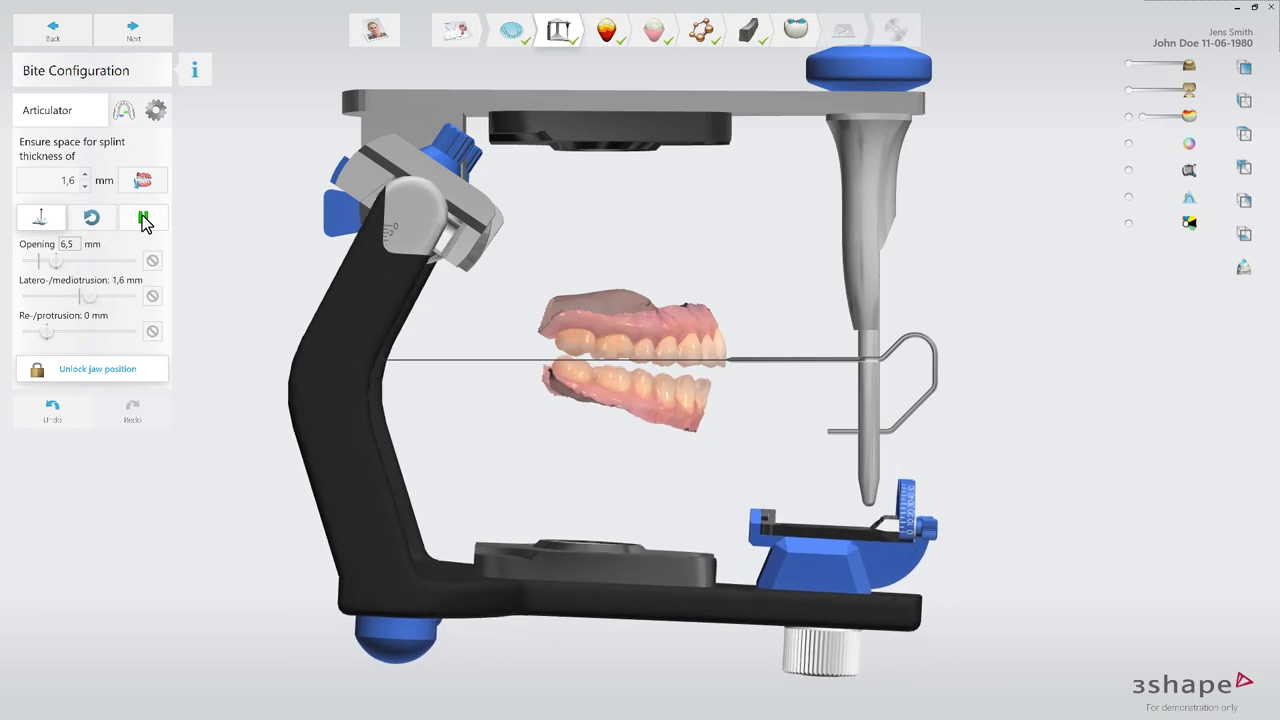
{"action": "left_click", "coordinate": [143, 218]}
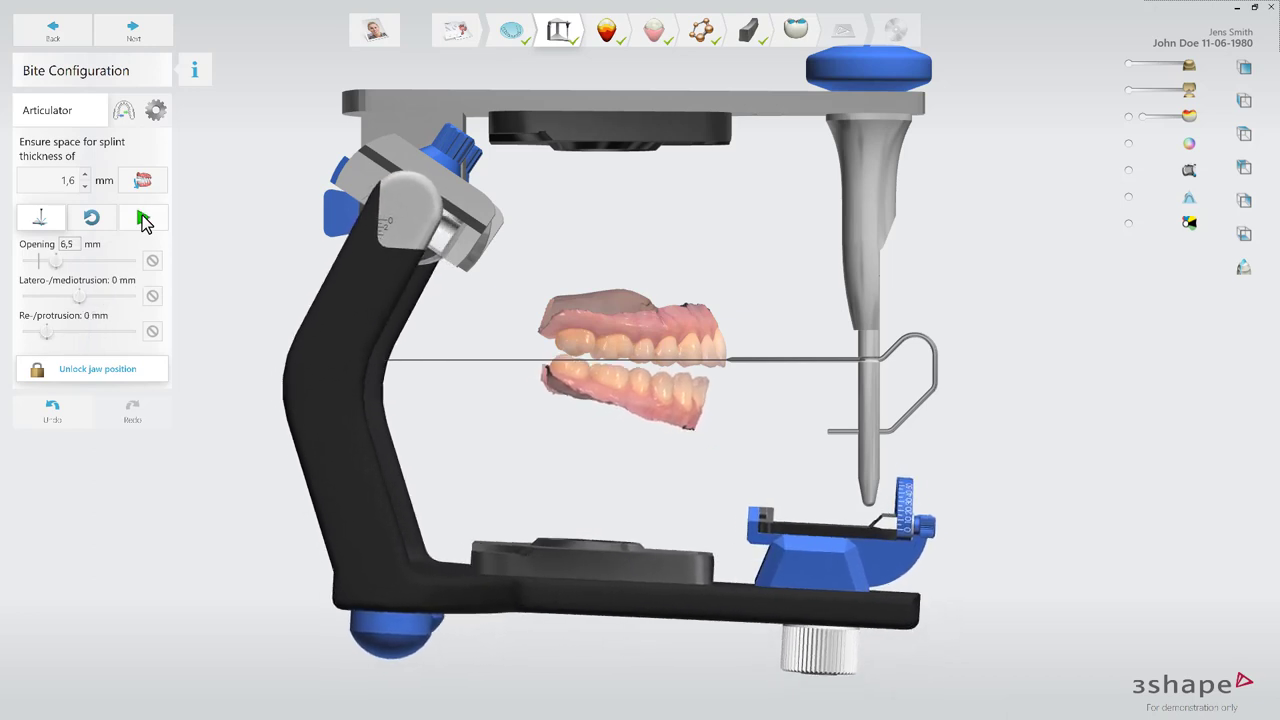
Step: In Blocking Out, raise retention to 0,1 mm, inspect the blocked-out areas, and continue to wax trimming
{"action": "left_click", "coordinate": [148, 38]}
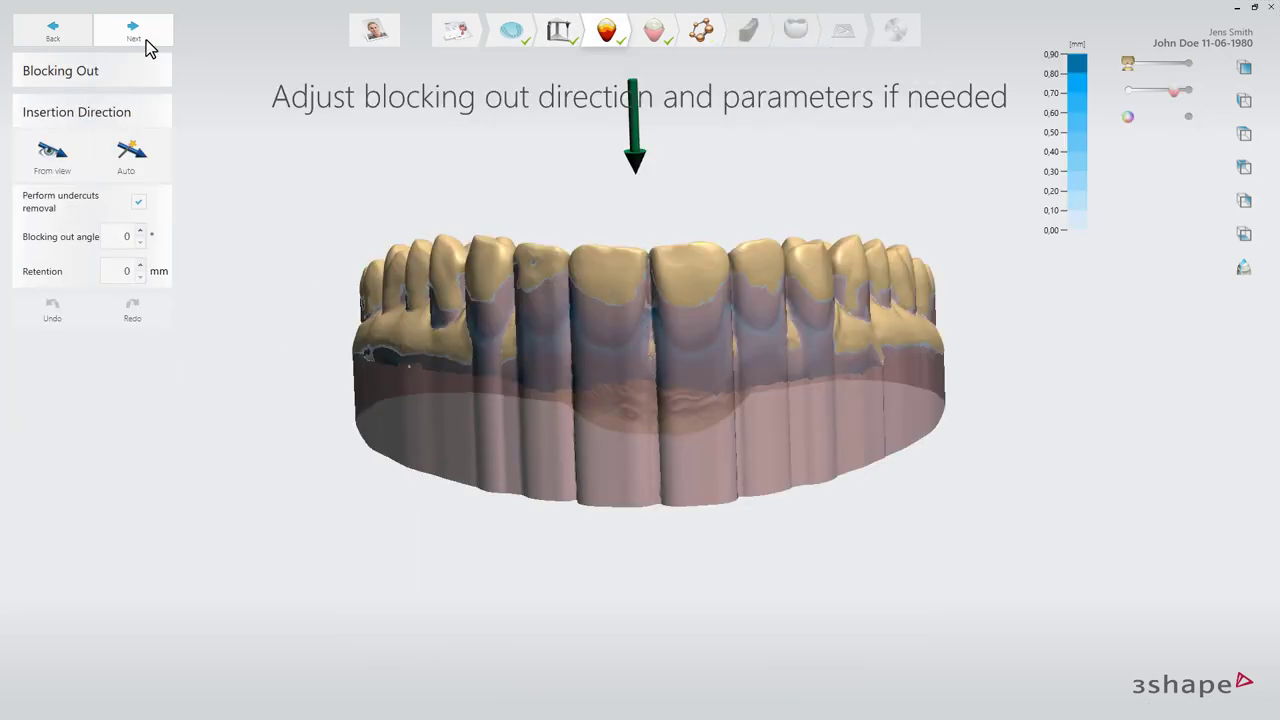
{"action": "right_click_drag", "start_coordinate": [391, 344], "coordinate": [385, 319]}
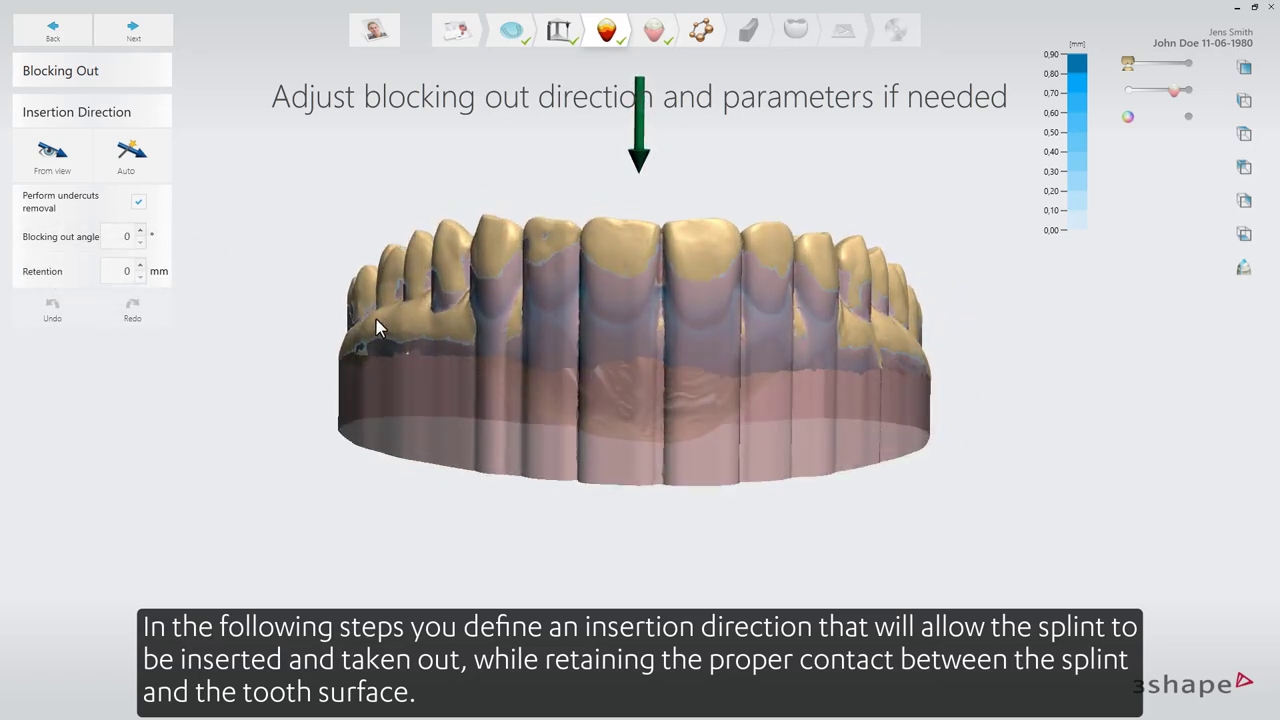
{"action": "left_click", "coordinate": [141, 265]}
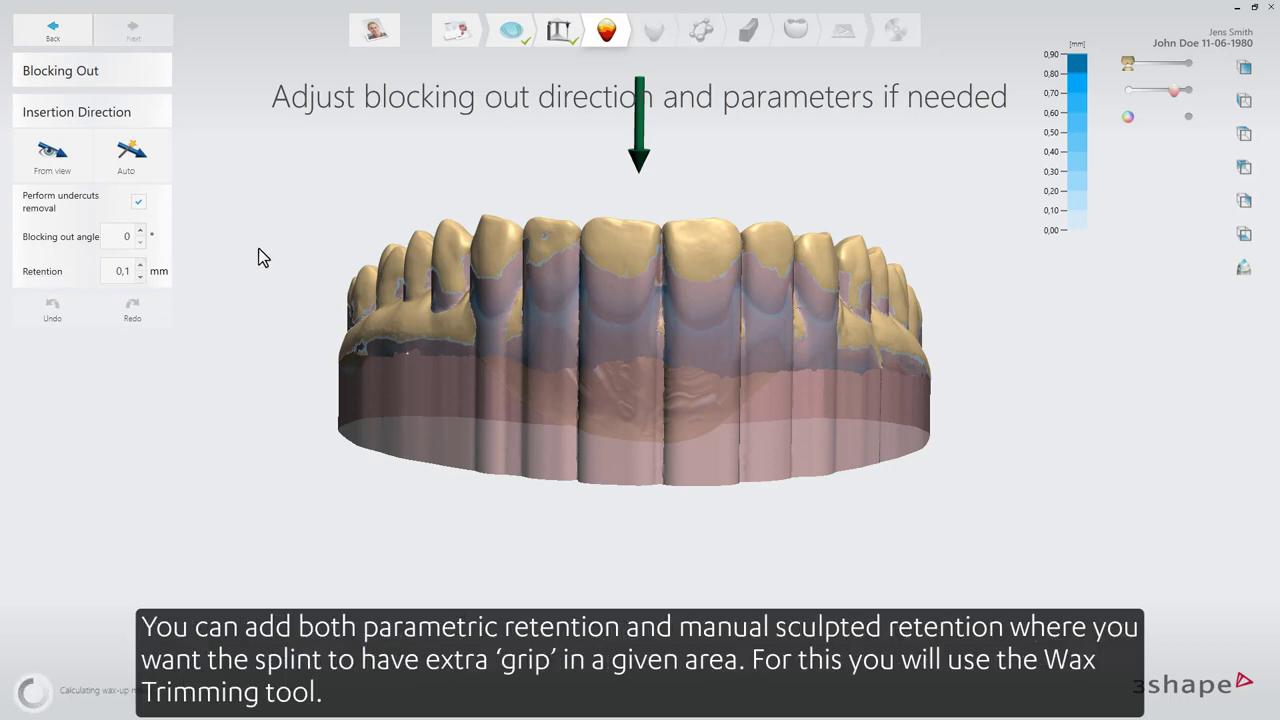
{"action": "right_click_drag", "start_coordinate": [258, 257], "coordinate": [293, 357]}
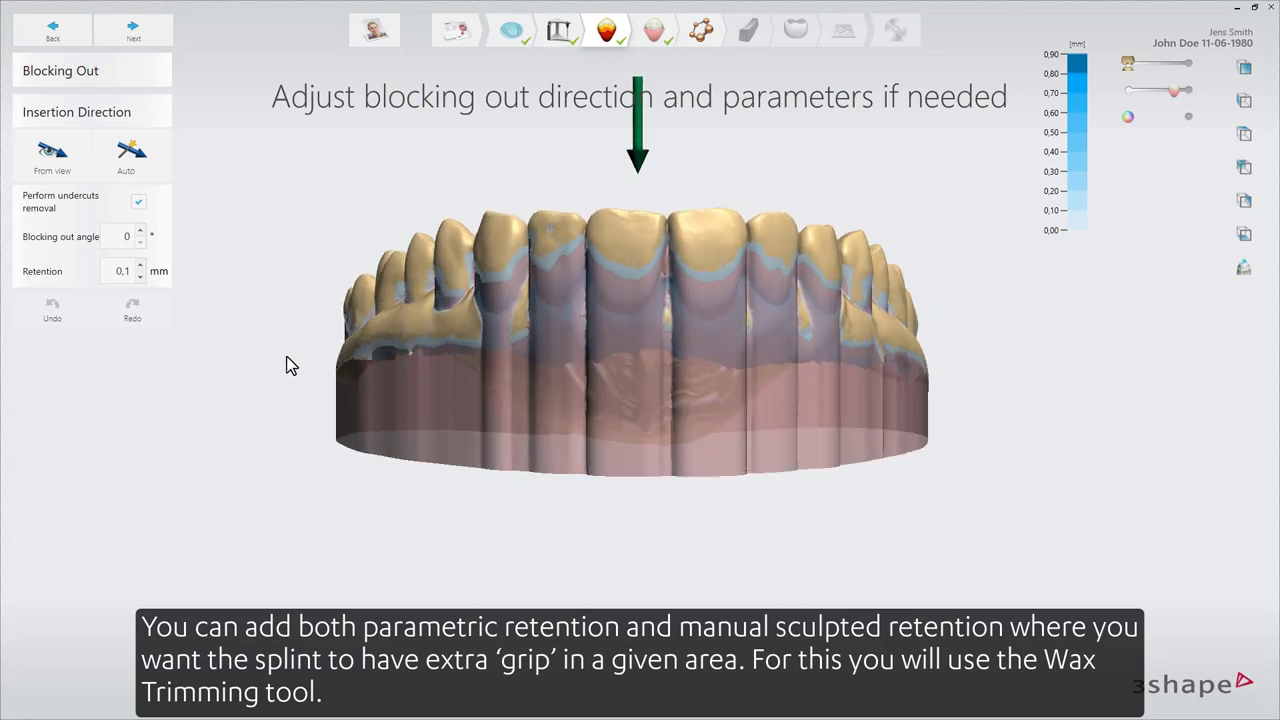
{"action": "left_click", "coordinate": [156, 30]}
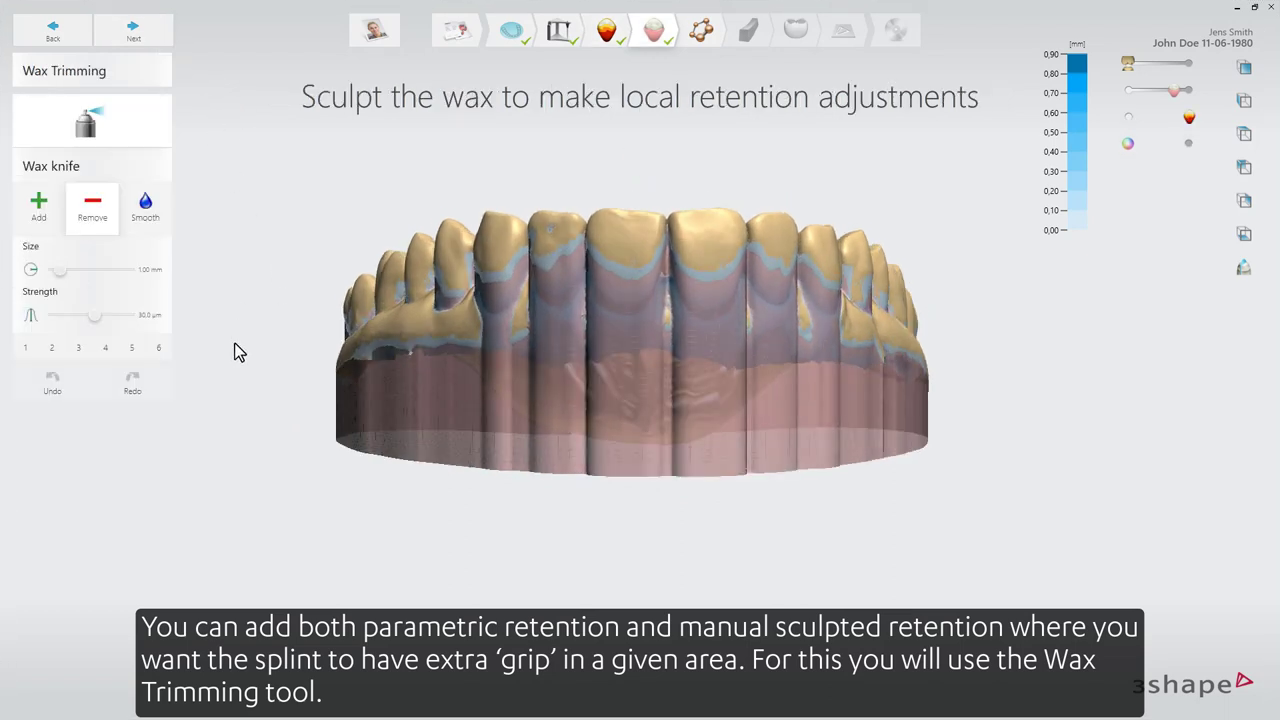
Step: Set the wax knife to preset 5 (0.75 mm) and advance to the Outline step
{"action": "scroll", "coordinate": [321, 336], "scroll_direction": "up", "scroll_amount": 8}
{"action": "key", "text": "5"}
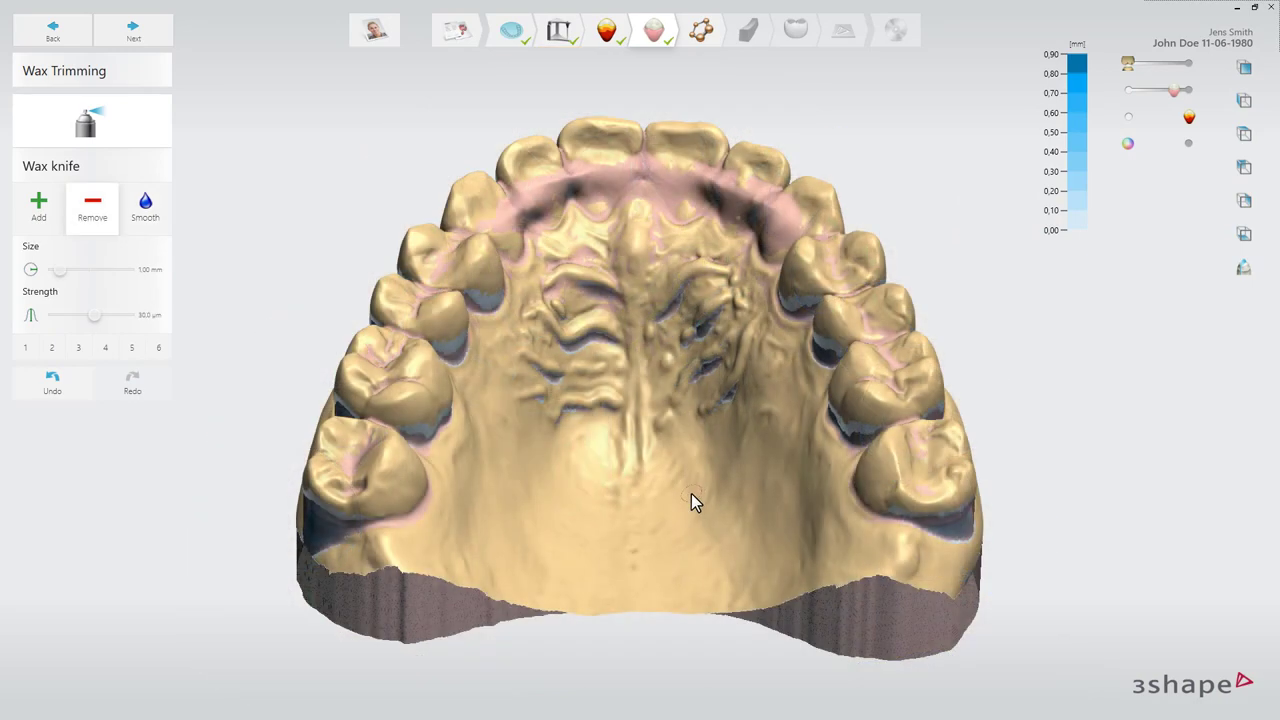
{"action": "left_click", "coordinate": [161, 40]}
{"action": "right_click_drag", "start_coordinate": [329, 509], "coordinate": [445, 433]}
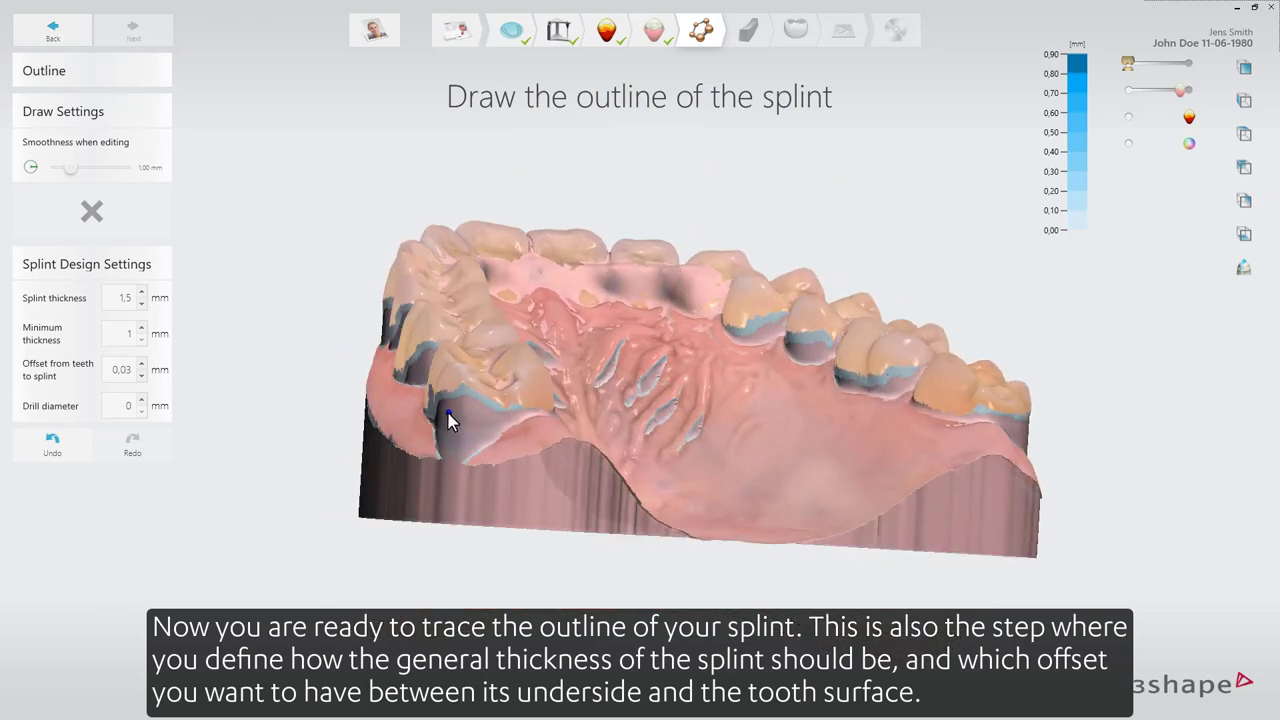
Step: Trace the splint outline from the left gums across the front teeth, then proceed to Raise Surface
{"action": "left_click", "coordinate": [448, 412]}
{"action": "left_click", "coordinate": [466, 422]}
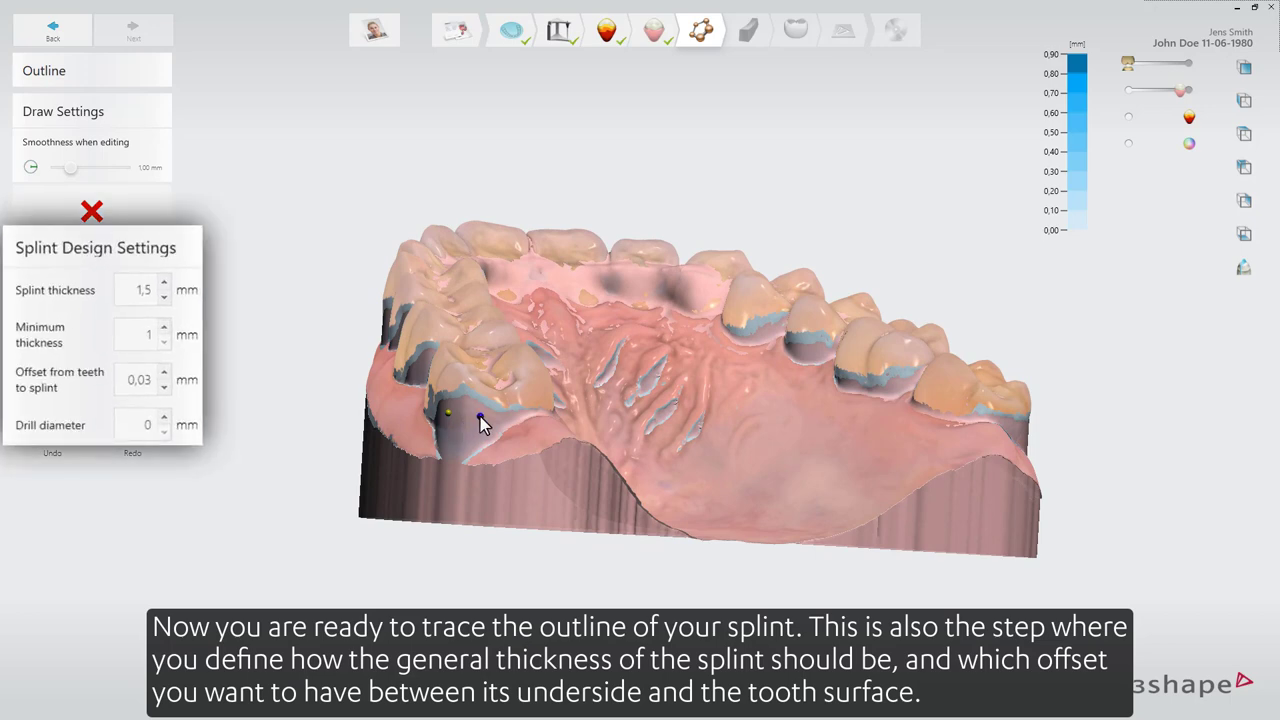
{"action": "left_click", "coordinate": [545, 410]}
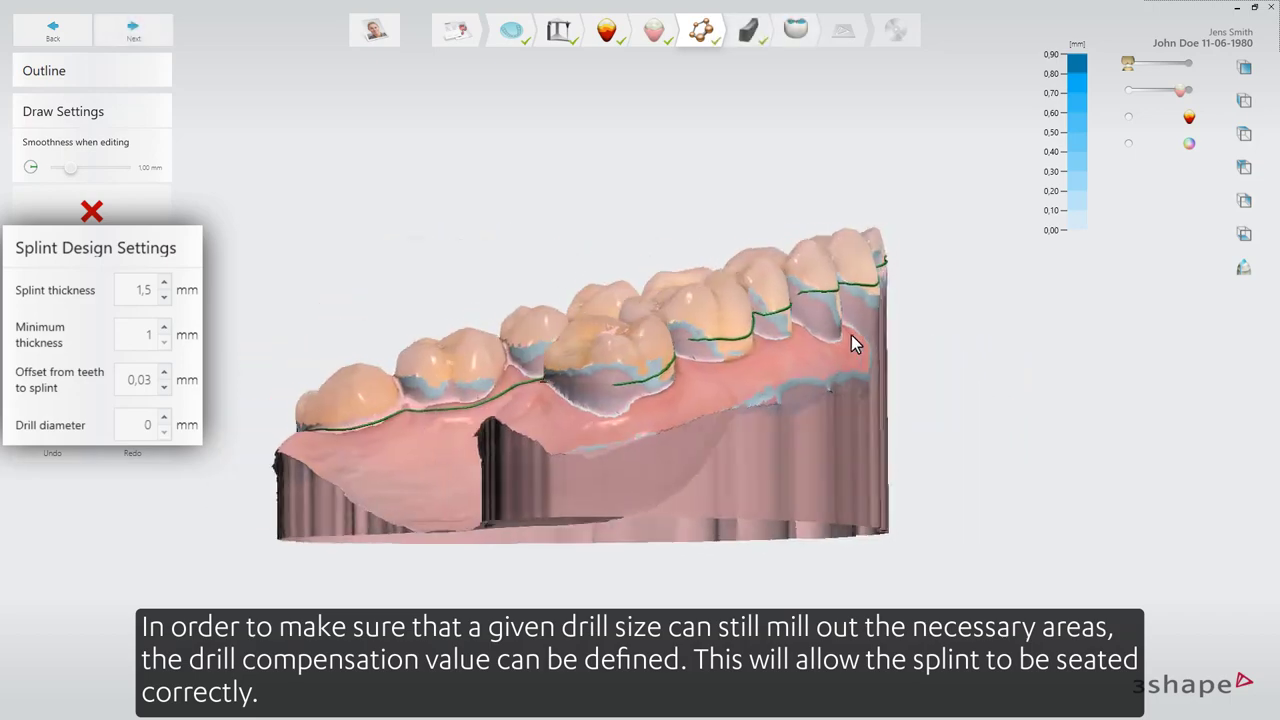
{"action": "right_click_drag", "start_coordinate": [851, 335], "coordinate": [411, 405]}
{"action": "left_click", "coordinate": [155, 36]}
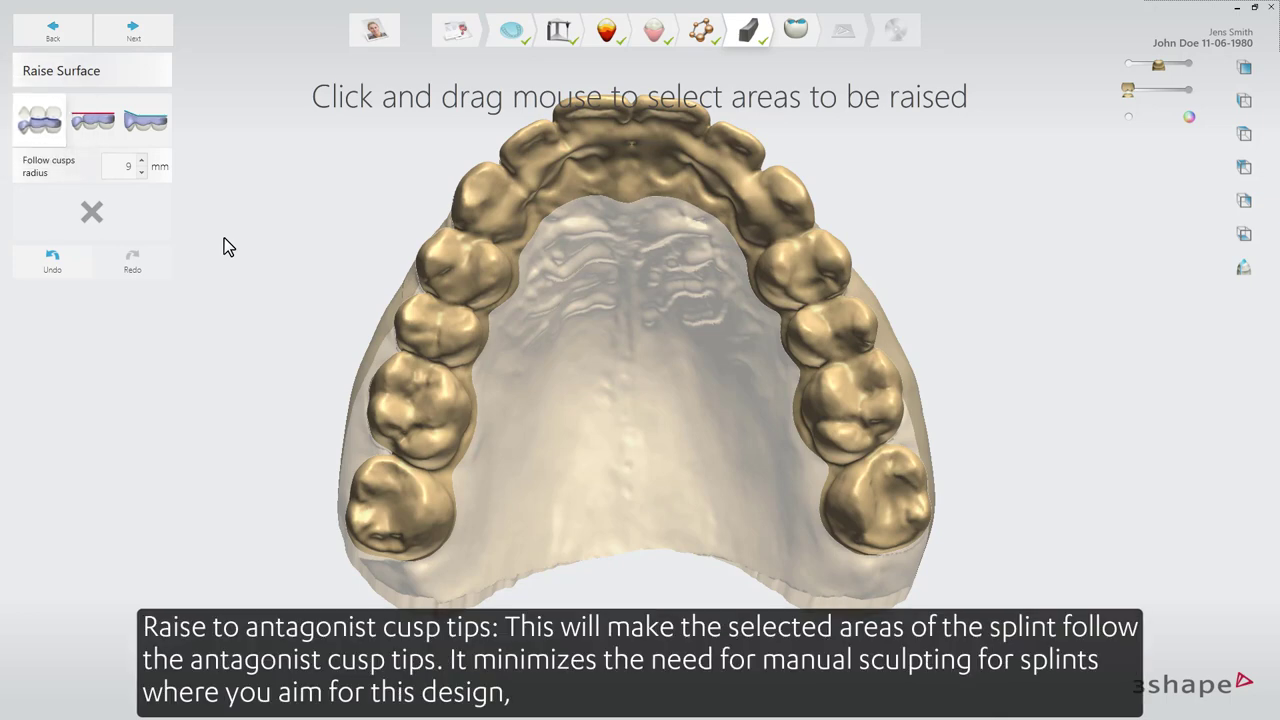
Step: Mark the teeth along the whole upper arch for raising
{"action": "right_click_drag", "start_coordinate": [573, 443], "coordinate": [592, 474]}
{"action": "left_click", "coordinate": [424, 512]}
{"action": "mouse_move", "coordinate": [424, 504]}
{"action": "left_mouse_down"}
{"action": "mouse_move", "coordinate": [518, 270]}
{"action": "mouse_move", "coordinate": [591, 190]}
{"action": "mouse_move", "coordinate": [685, 178]}
{"action": "mouse_move", "coordinate": [778, 258]}
{"action": "mouse_move", "coordinate": [835, 352]}
{"action": "mouse_move", "coordinate": [873, 518]}
{"action": "mouse_move", "coordinate": [878, 630]}
{"action": "left_mouse_up"}
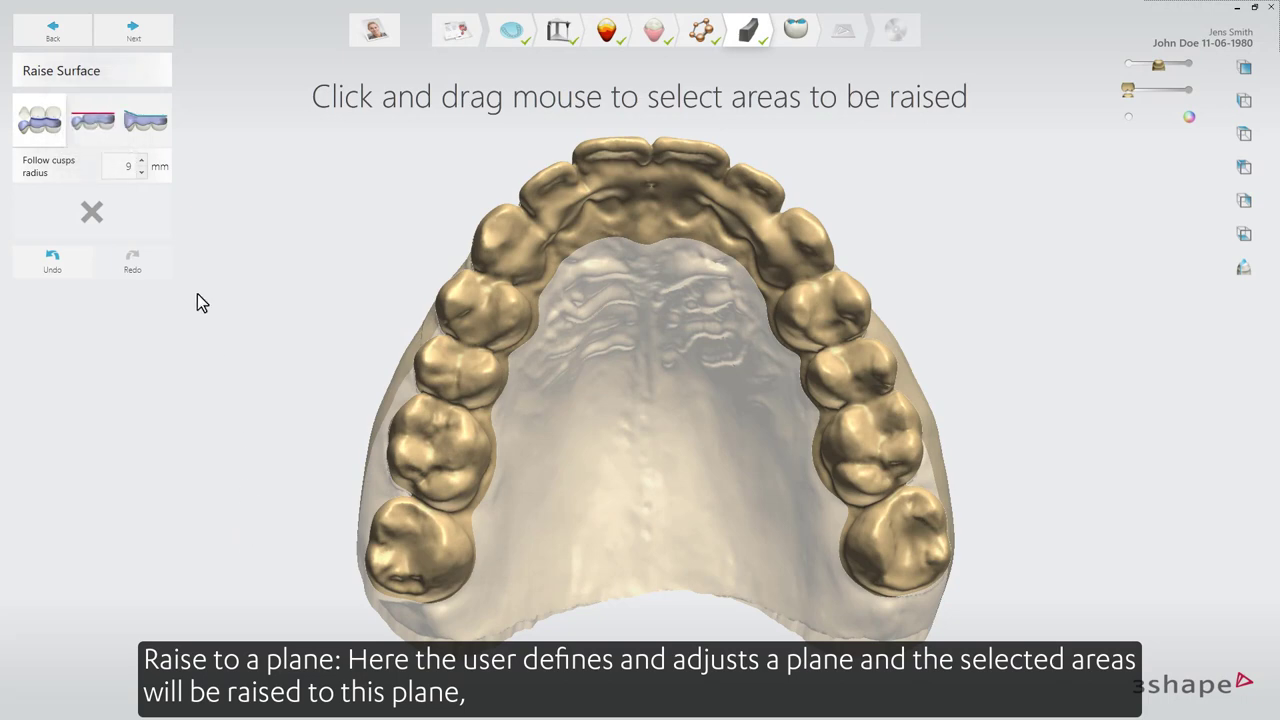
{"action": "mouse_move", "coordinate": [410, 613]}
{"action": "left_mouse_down"}
{"action": "mouse_move", "coordinate": [437, 456]}
{"action": "mouse_move", "coordinate": [487, 290]}
{"action": "mouse_move", "coordinate": [559, 204]}
{"action": "mouse_move", "coordinate": [620, 185]}
{"action": "mouse_move", "coordinate": [704, 197]}
{"action": "mouse_move", "coordinate": [784, 274]}
{"action": "mouse_move", "coordinate": [872, 630]}
{"action": "left_mouse_up"}
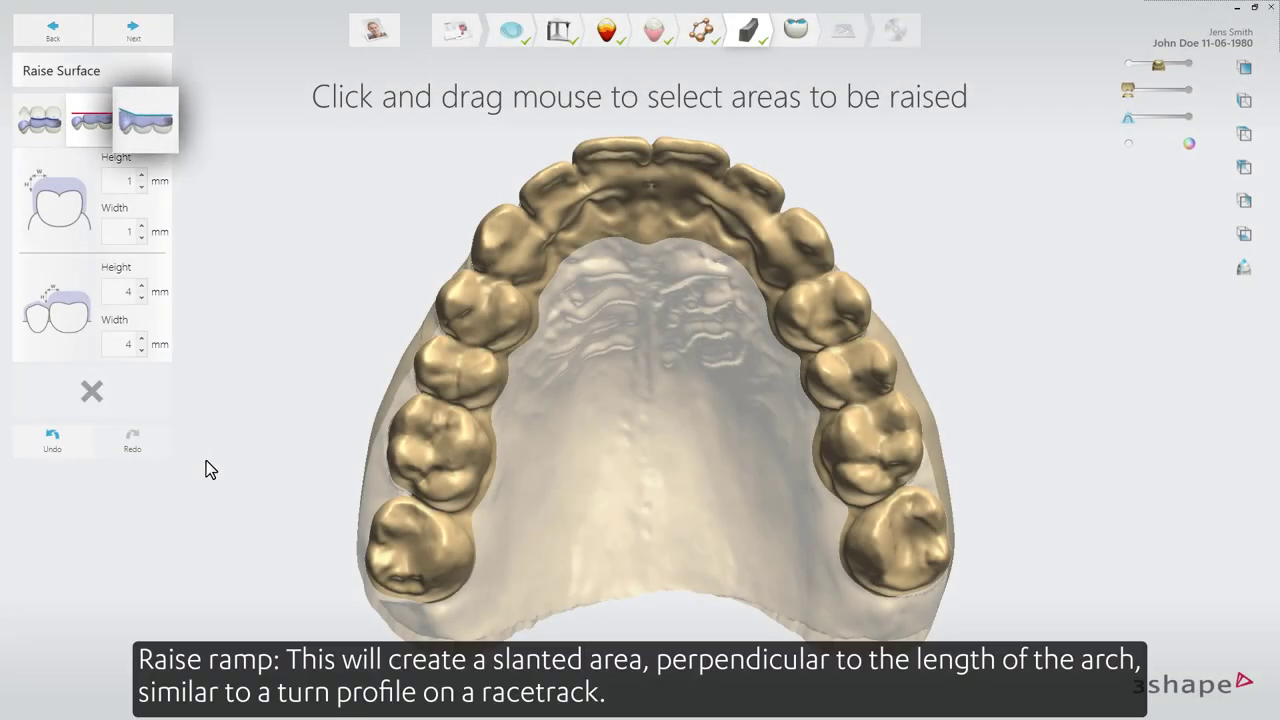
Step: Raise the front teeth as a ramp with a 20-degree ramp angle
{"action": "left_click", "coordinate": [146, 123]}
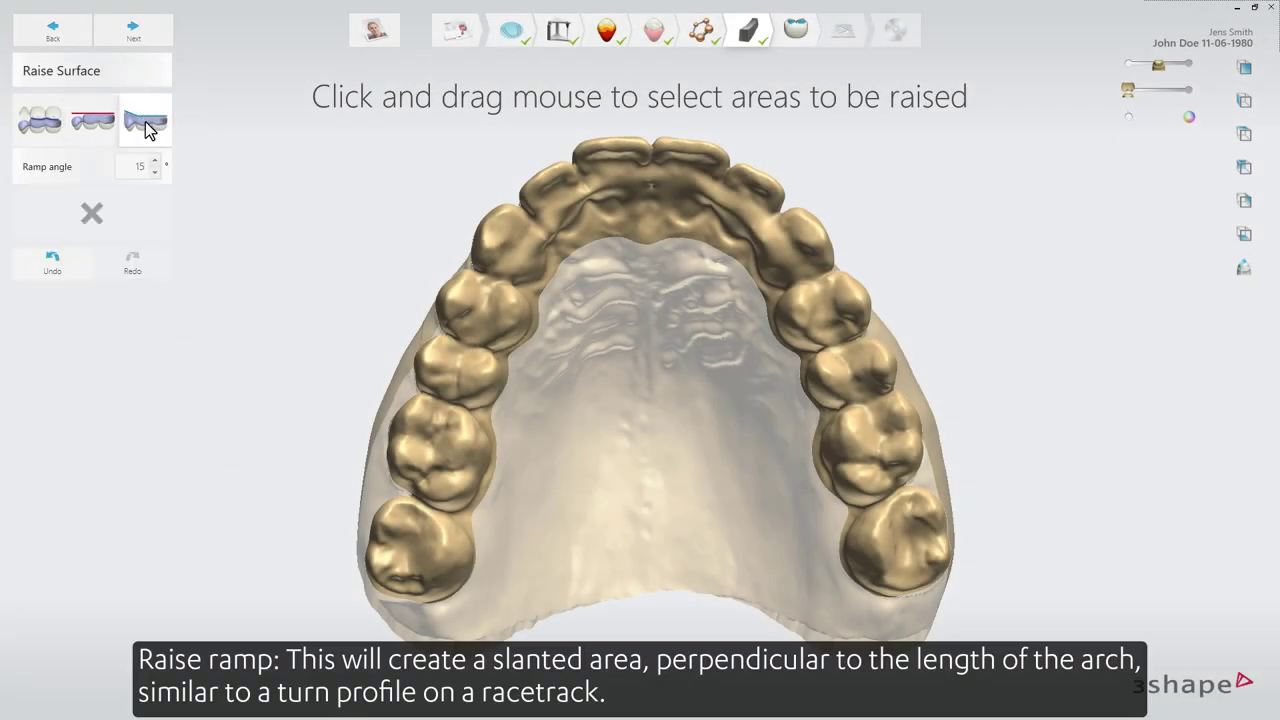
{"action": "mouse_move", "coordinate": [390, 610]}
{"action": "left_mouse_down"}
{"action": "mouse_move", "coordinate": [502, 315]}
{"action": "mouse_move", "coordinate": [695, 201]}
{"action": "mouse_move", "coordinate": [905, 570]}
{"action": "left_mouse_up"}
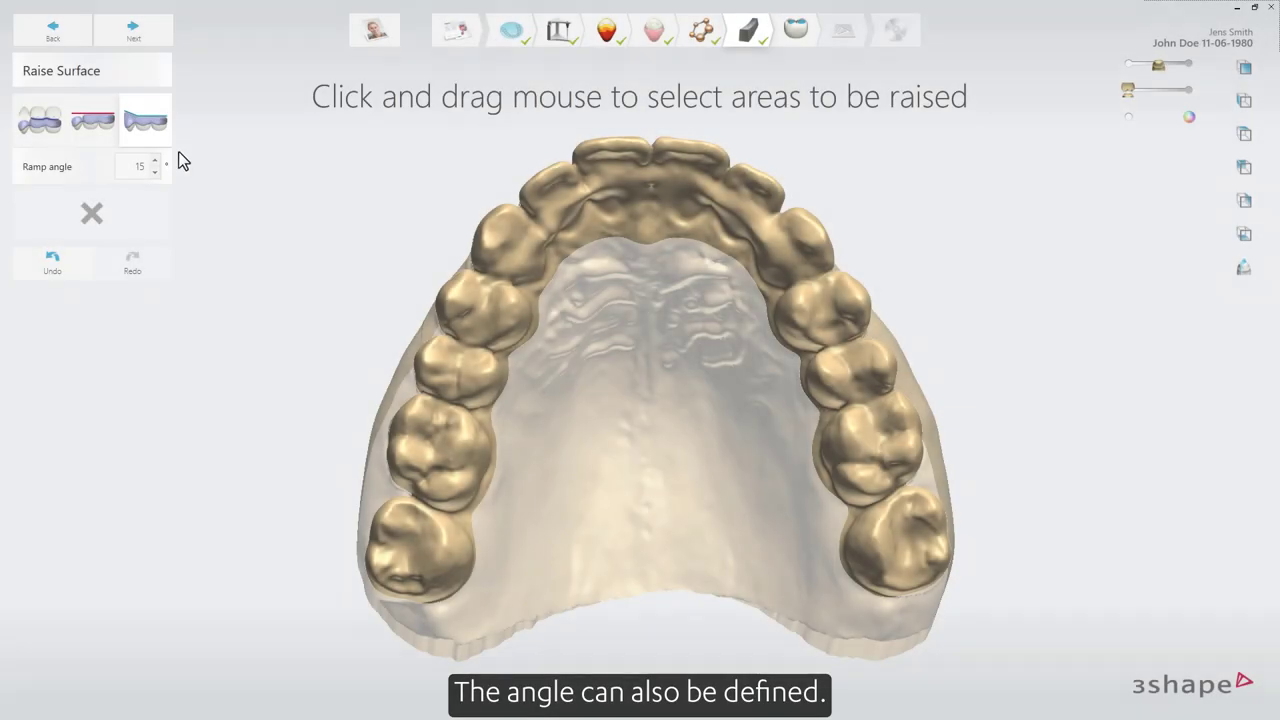
{"action": "left_click", "coordinate": [156, 160]}
{"action": "left_click", "coordinate": [156, 160]}
{"action": "left_click", "coordinate": [156, 160]}
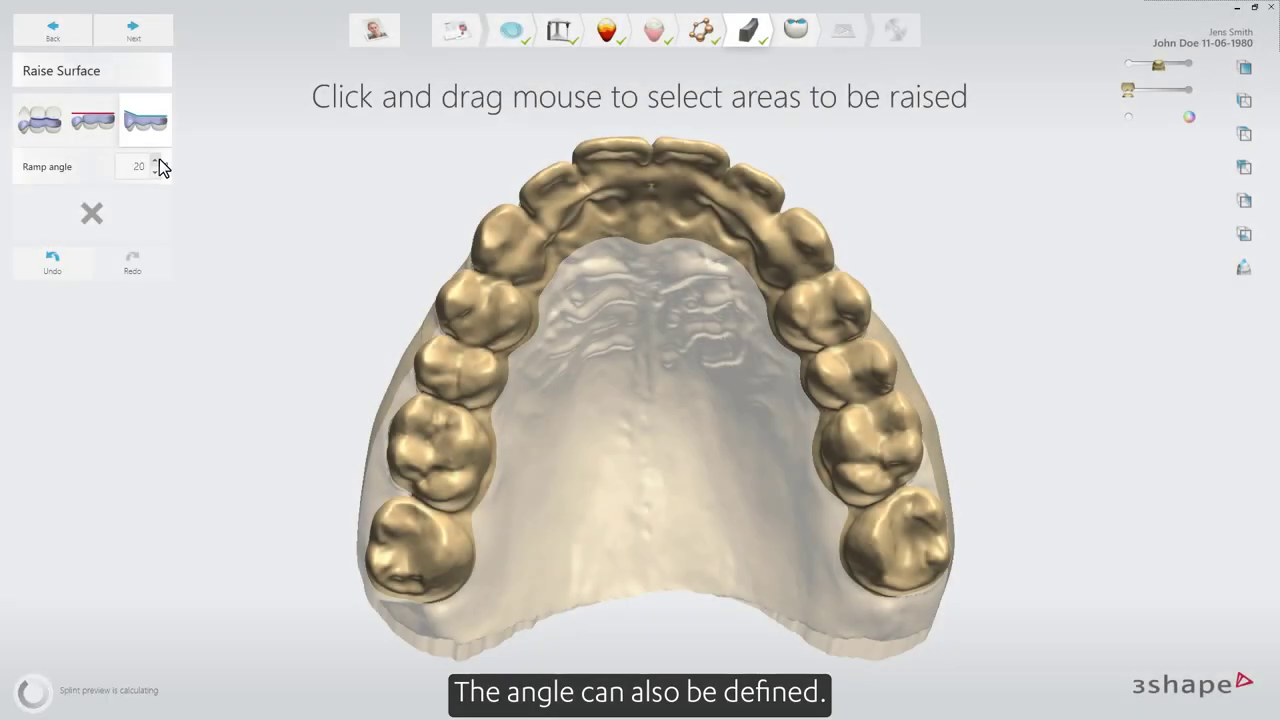
{"action": "mouse_move", "coordinate": [491, 278]}
{"action": "left_mouse_down"}
{"action": "mouse_move", "coordinate": [527, 246]}
{"action": "mouse_move", "coordinate": [617, 208]}
{"action": "mouse_move", "coordinate": [722, 198]}
{"action": "mouse_move", "coordinate": [836, 265]}
{"action": "left_mouse_up"}
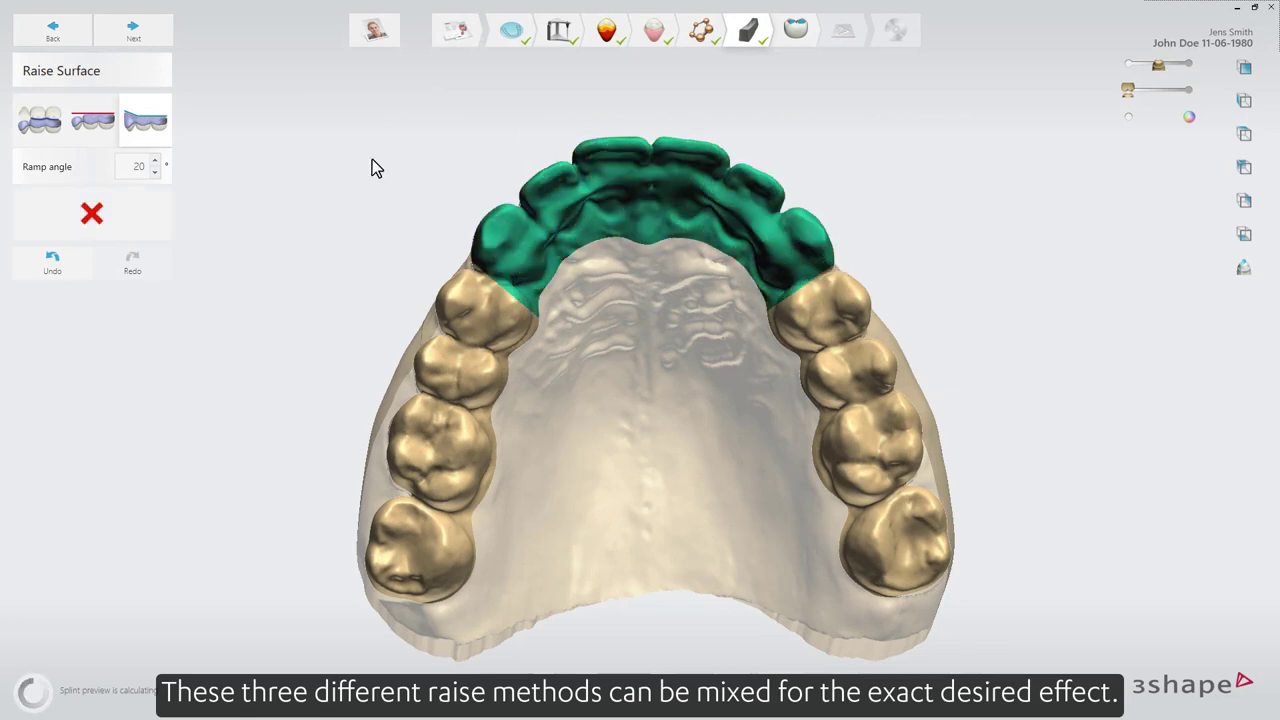
Step: Raise the left and right back teeth using Follow cusps
{"action": "left_click", "coordinate": [40, 122]}
{"action": "mouse_move", "coordinate": [426, 621]}
{"action": "left_mouse_down"}
{"action": "mouse_move", "coordinate": [423, 446]}
{"action": "mouse_move", "coordinate": [467, 313]}
{"action": "mouse_move", "coordinate": [513, 267]}
{"action": "left_mouse_up"}
{"action": "mouse_move", "coordinate": [807, 282]}
{"action": "left_mouse_down"}
{"action": "mouse_move", "coordinate": [879, 560]}
{"action": "mouse_move", "coordinate": [866, 653]}
{"action": "left_mouse_up"}
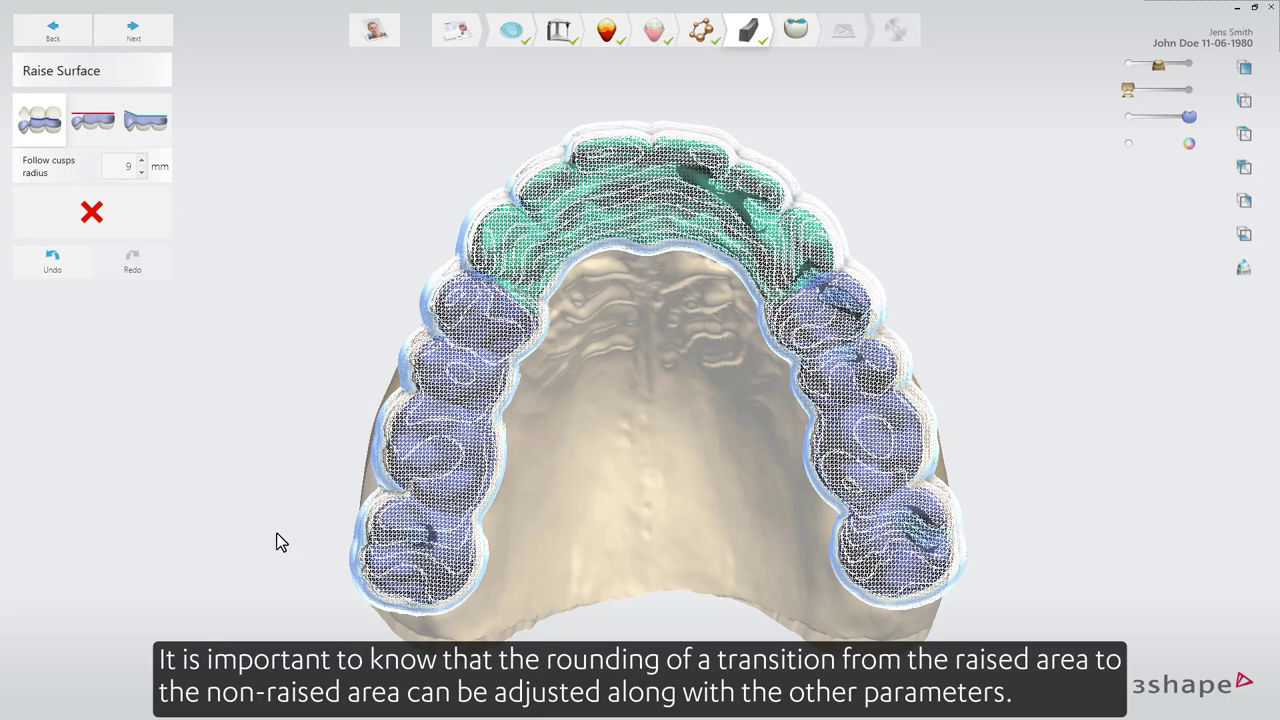
Step: Correct the too-thin splint, record articulator collisions, and adapt the design to remove them
{"action": "left_click", "coordinate": [134, 31]}
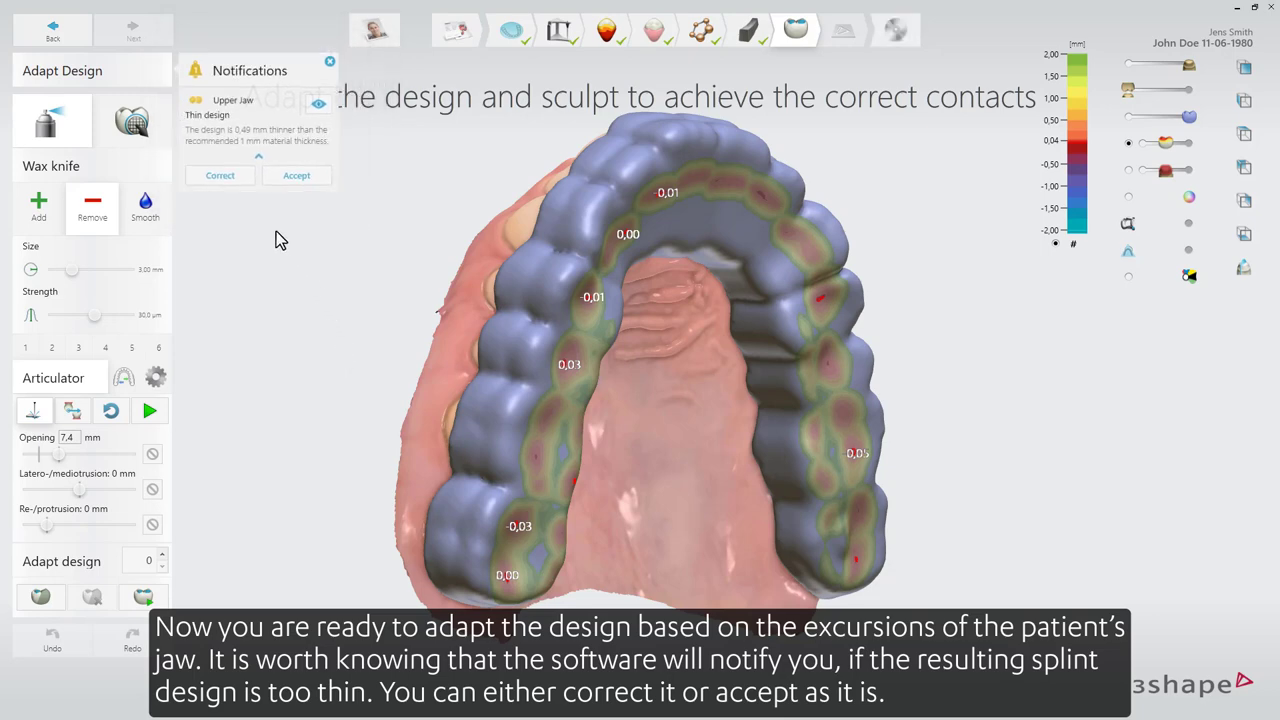
{"action": "left_click", "coordinate": [240, 177]}
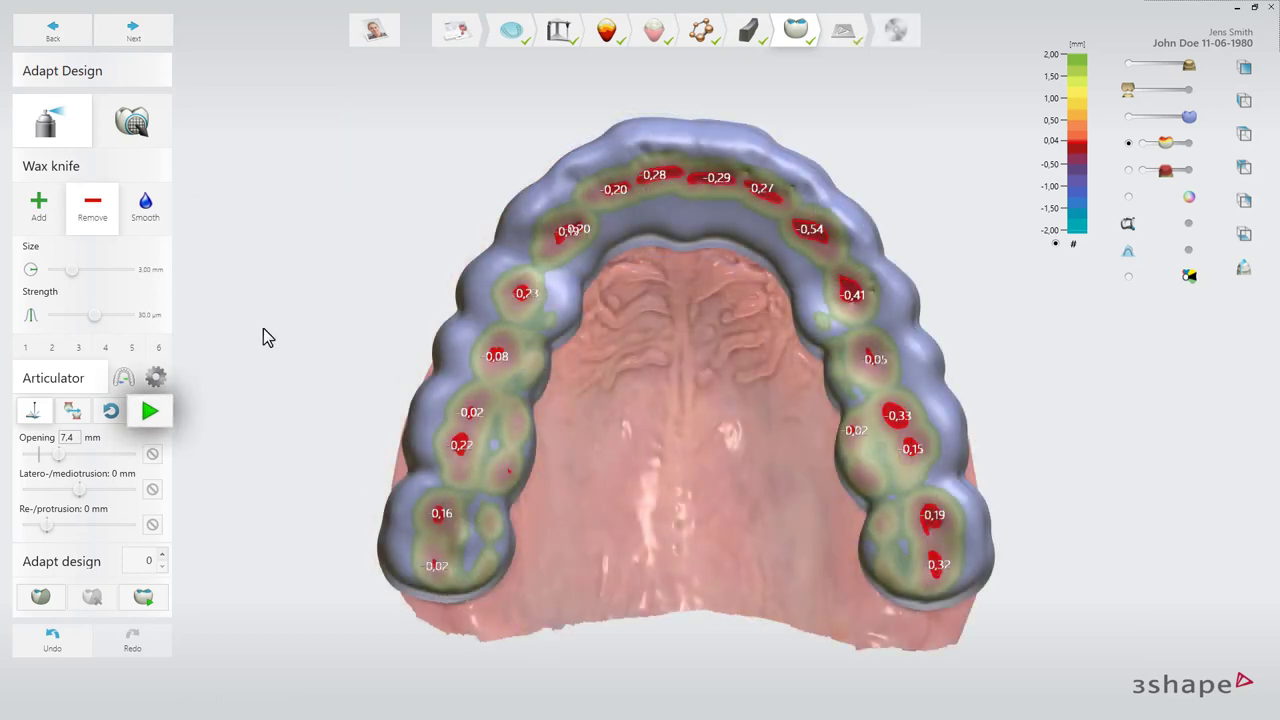
{"action": "left_click", "coordinate": [149, 416]}
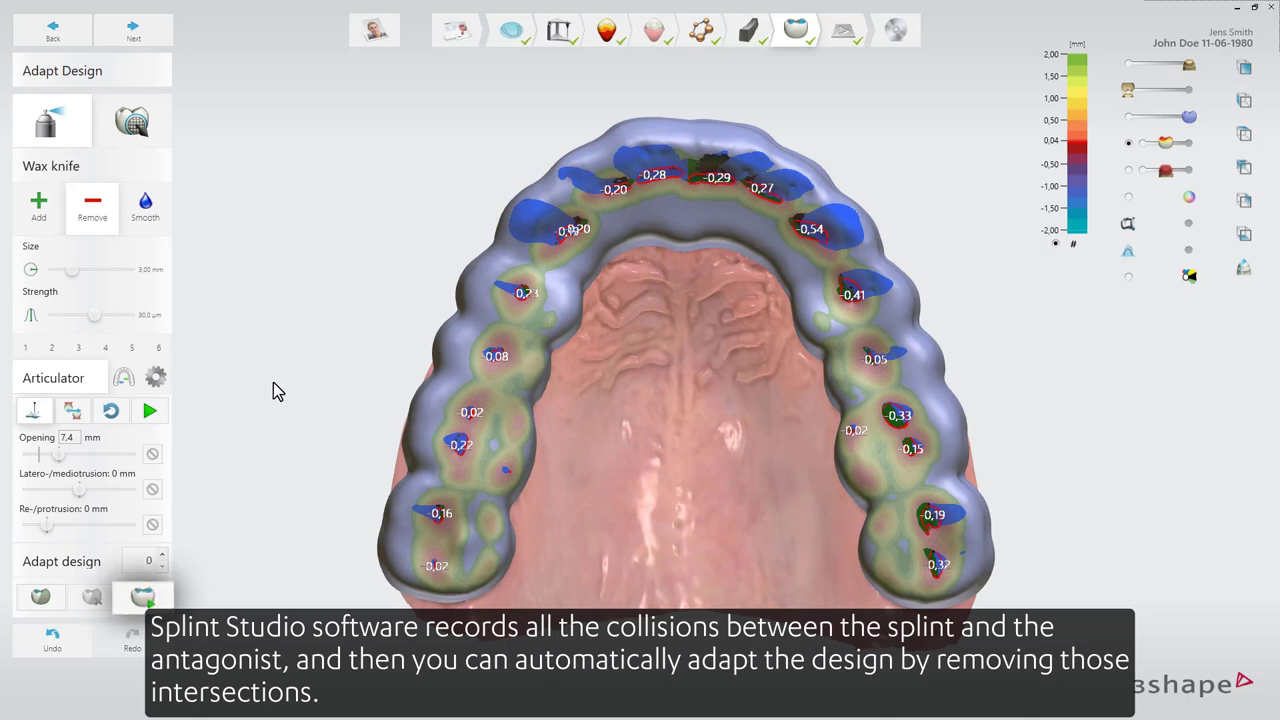
{"action": "left_click", "coordinate": [163, 555]}
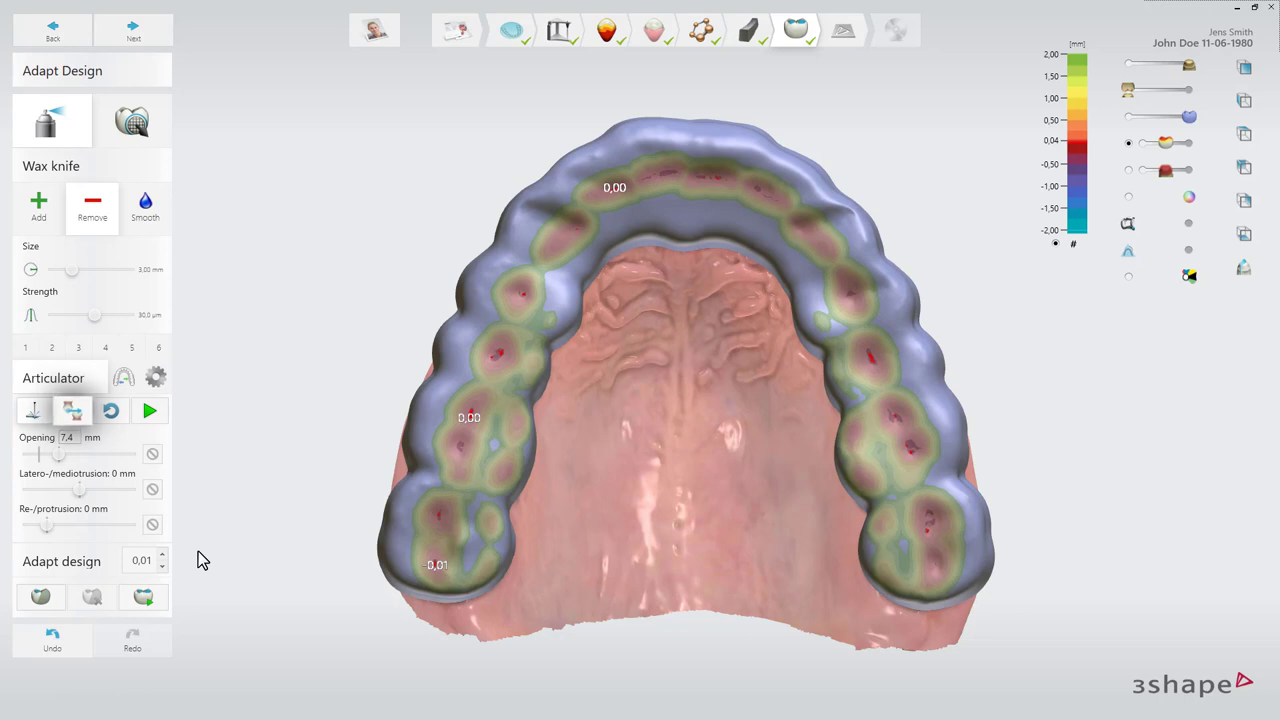
Step: Push the design against the articulator movement and set the wax knife to Add at 1.75 mm
{"action": "left_click", "coordinate": [72, 410]}
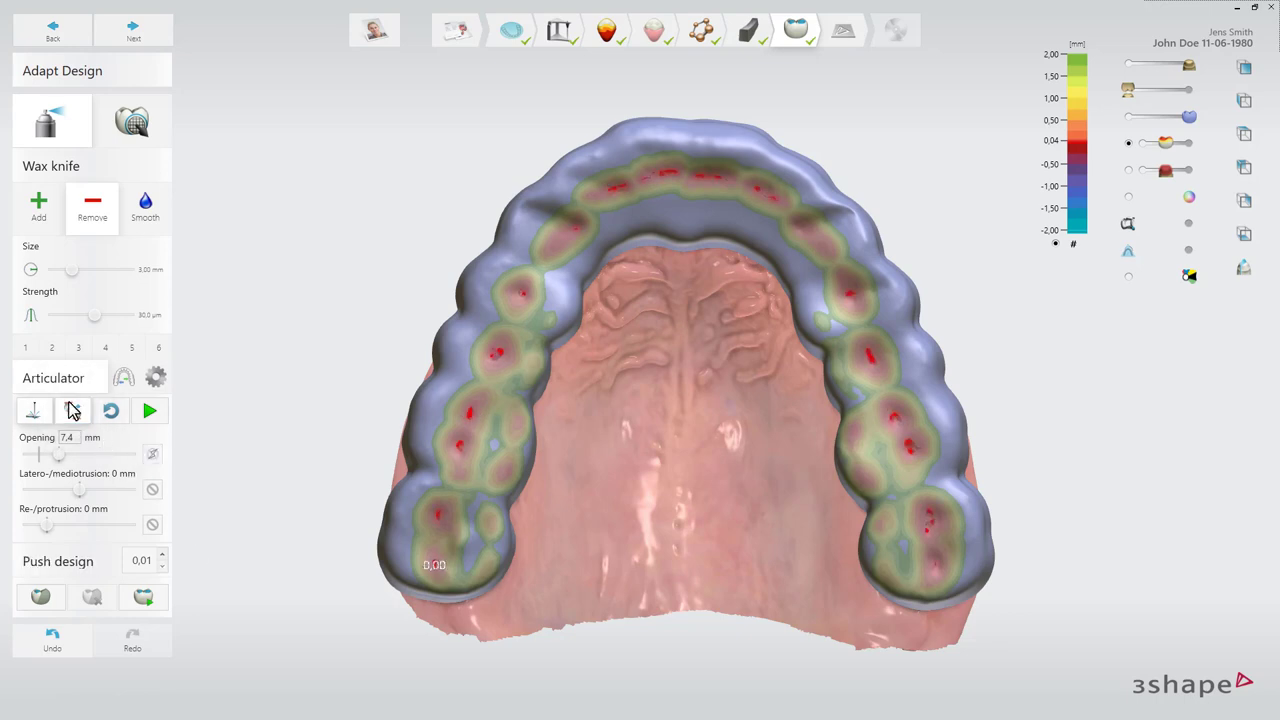
{"action": "left_click", "coordinate": [149, 410]}
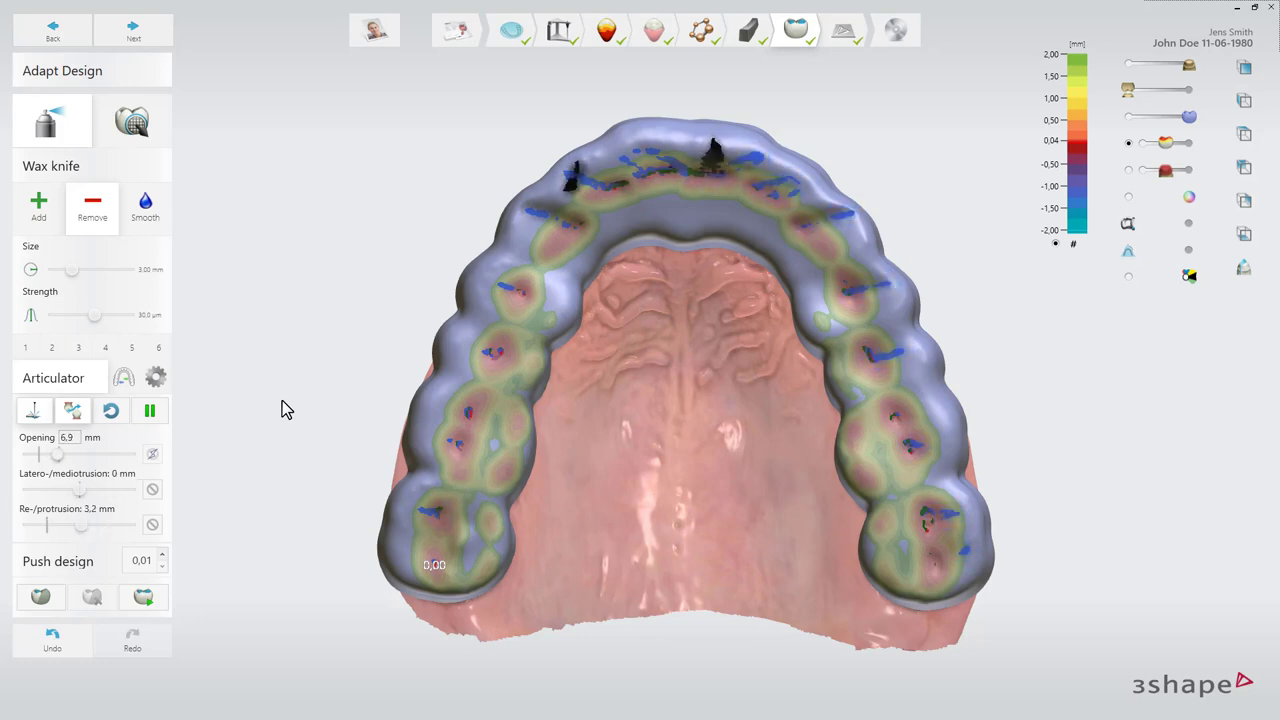
{"action": "left_click", "coordinate": [38, 205]}
{"action": "scroll", "coordinate": [572, 242], "scroll_direction": "up", "scroll_amount": 3}
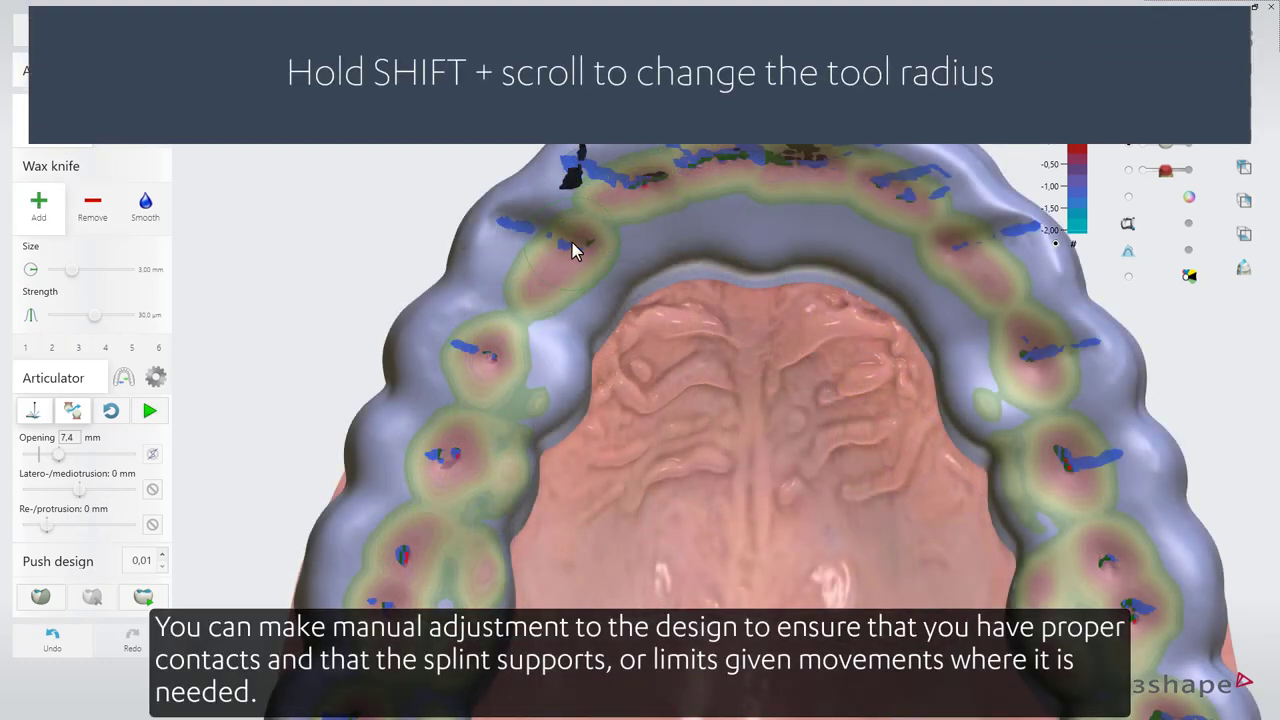
{"action": "scroll", "coordinate": [524, 240], "scroll_direction": "down", "scroll_amount": 2, "text": "shift"}
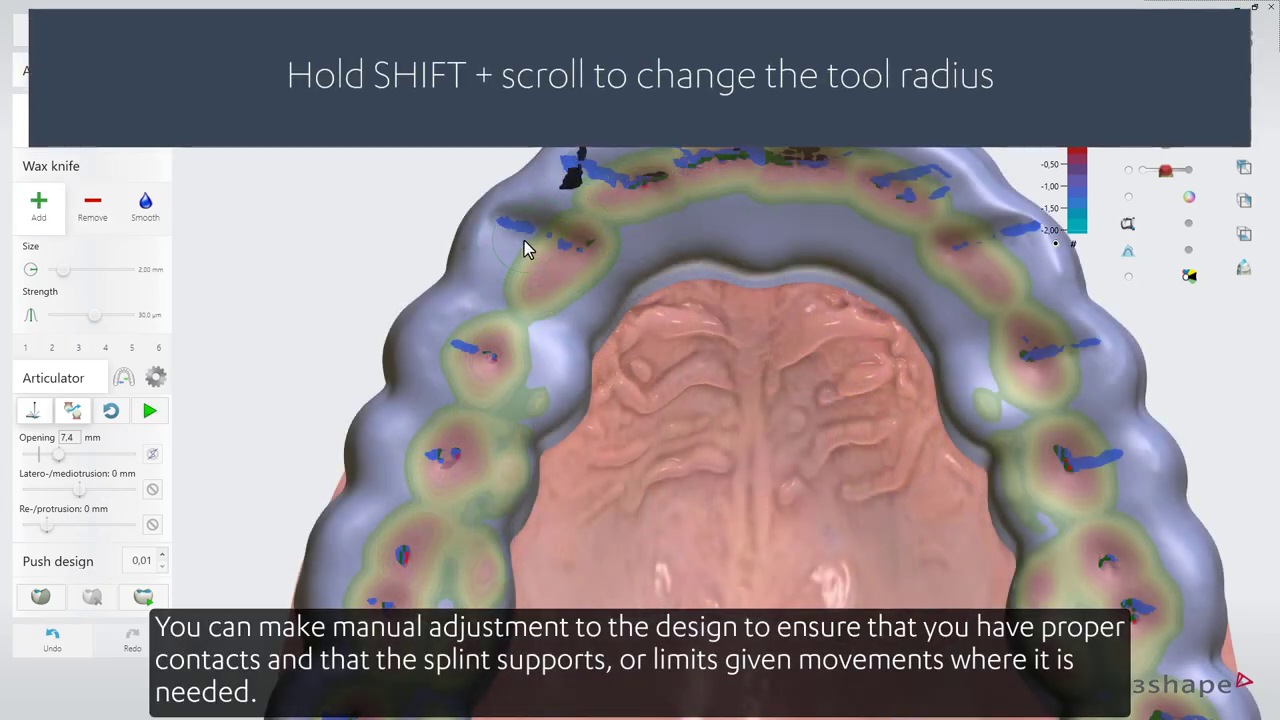
{"action": "key", "text": "ctrl+z"}
Step: Add wax over the remaining contacts, replay the articulator, and advance to Production Preparation
{"action": "left_click", "coordinate": [507, 225]}
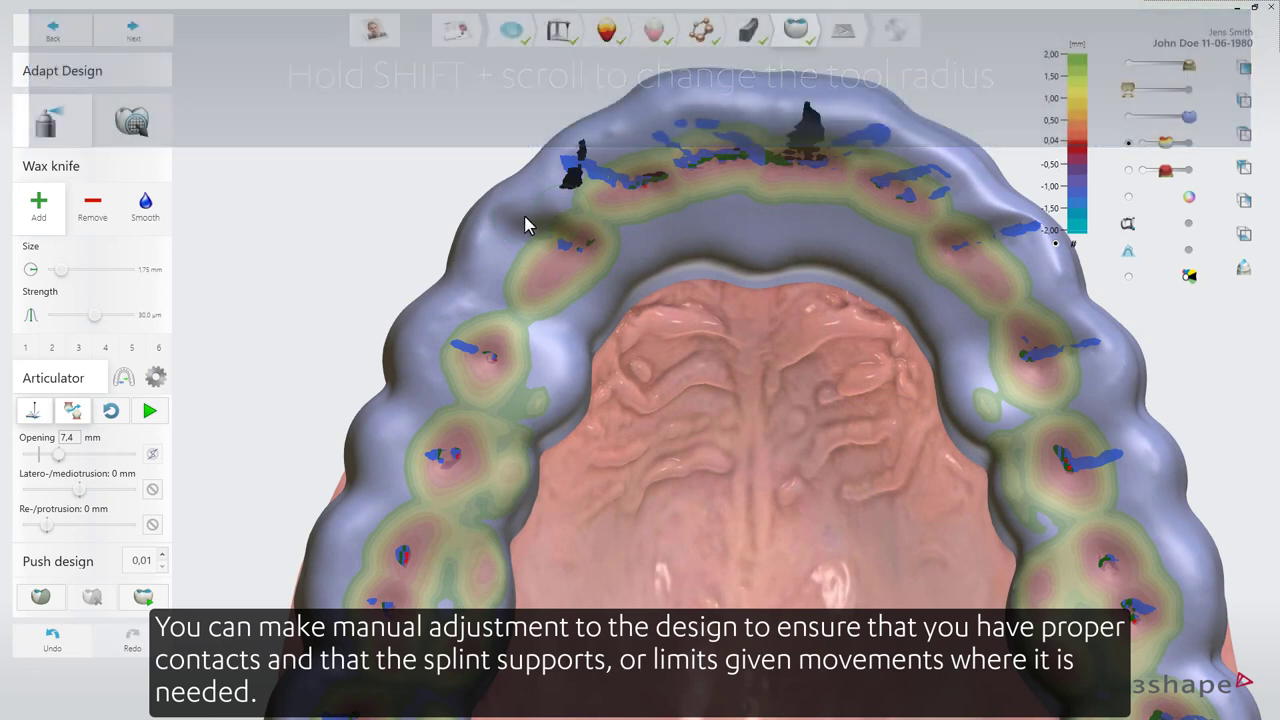
{"action": "left_click_drag", "start_coordinate": [1033, 236], "coordinate": [1014, 224]}
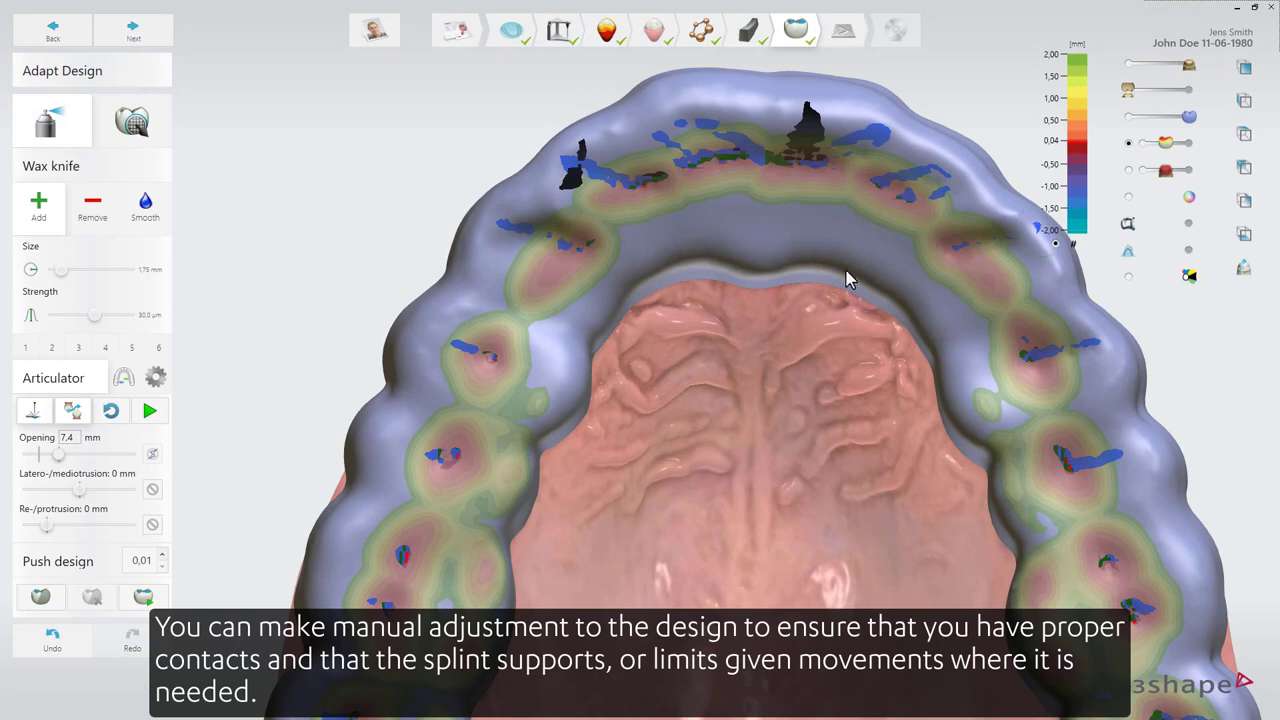
{"action": "left_click", "coordinate": [152, 414]}
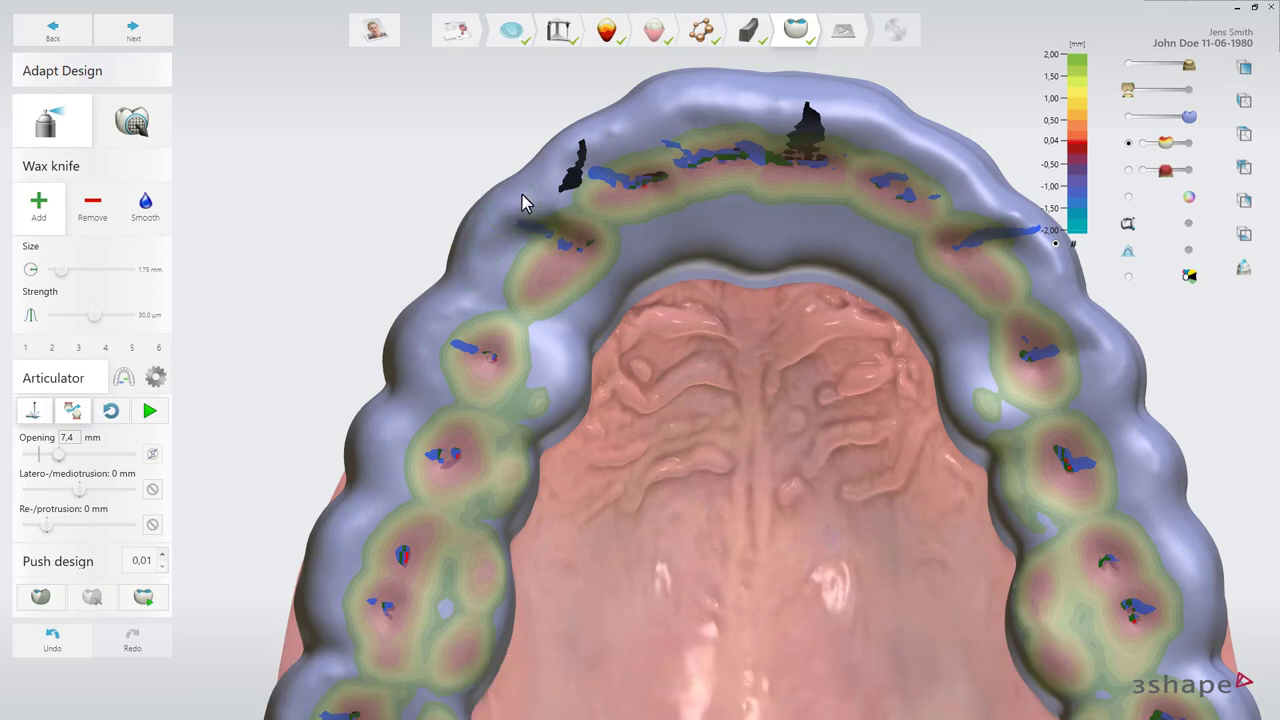
{"action": "left_click", "coordinate": [149, 410]}
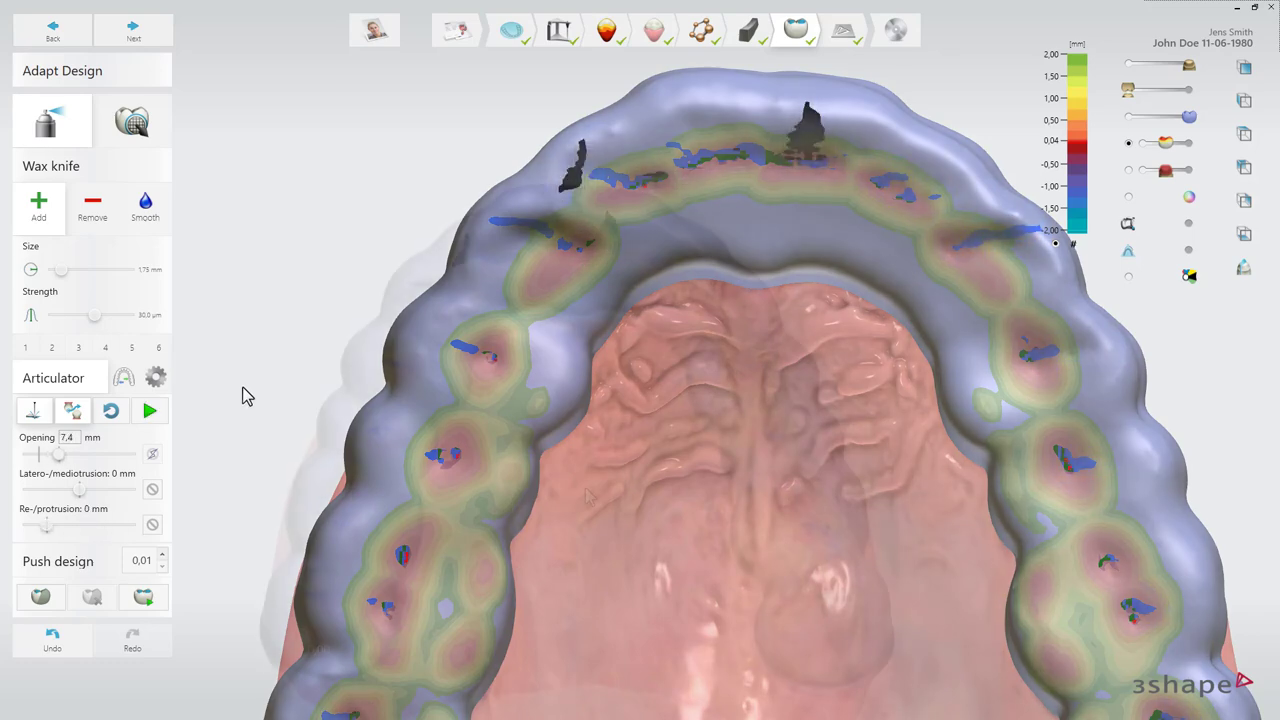
{"action": "scroll", "coordinate": [240, 396], "scroll_direction": "down", "scroll_amount": 3}
{"action": "left_click", "coordinate": [160, 44]}
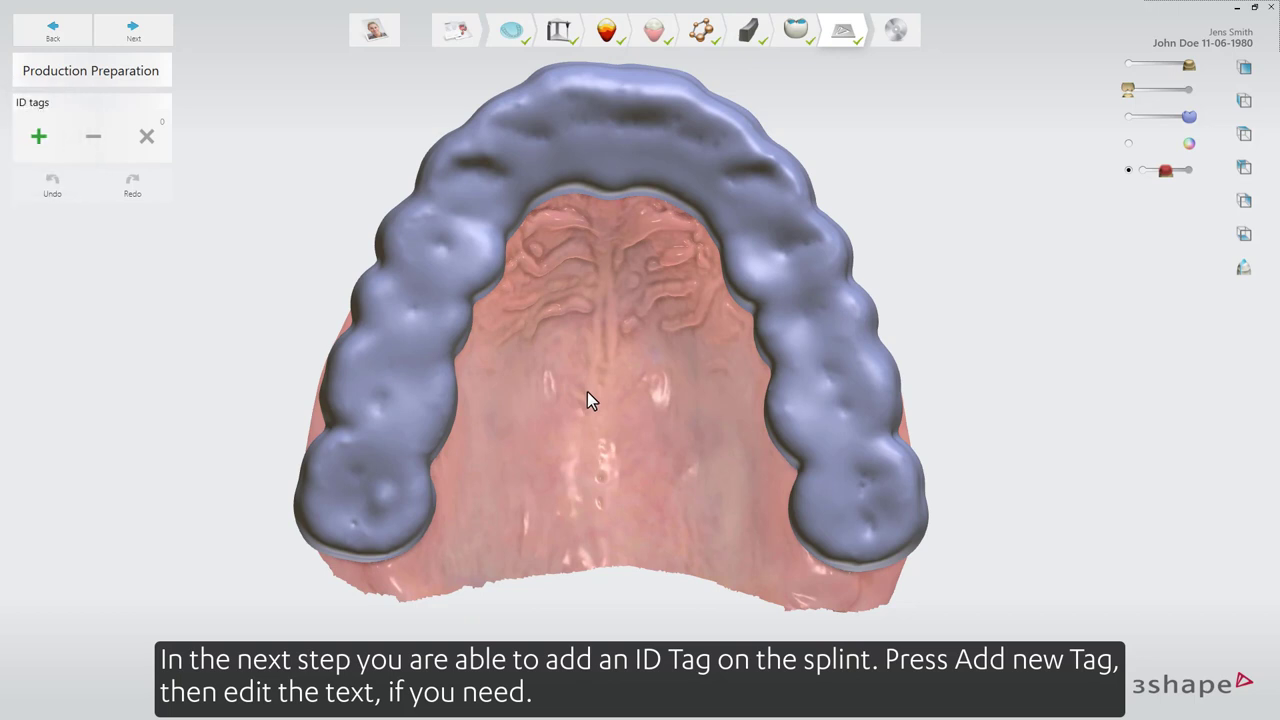
Step: Create a new ID tag with the surname plus '_spl' and append the date 20-04-2020
{"action": "left_click", "coordinate": [40, 138]}
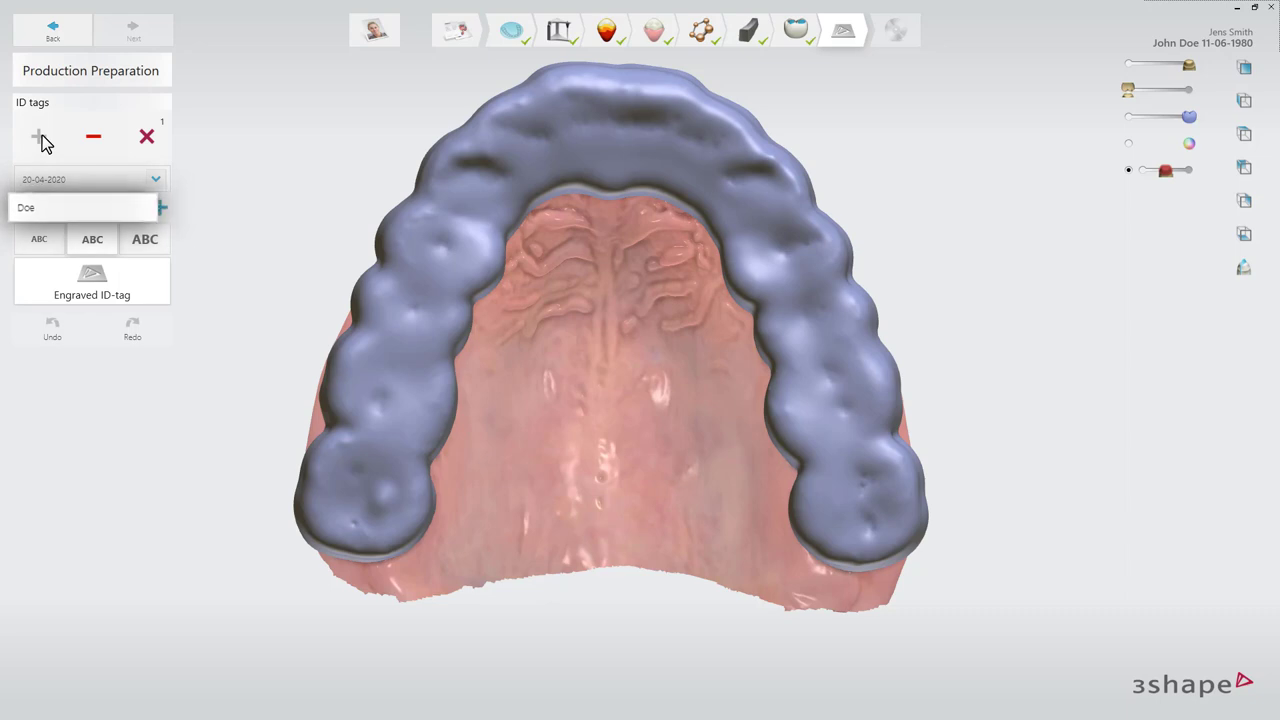
{"action": "type", "text": "_splint"}
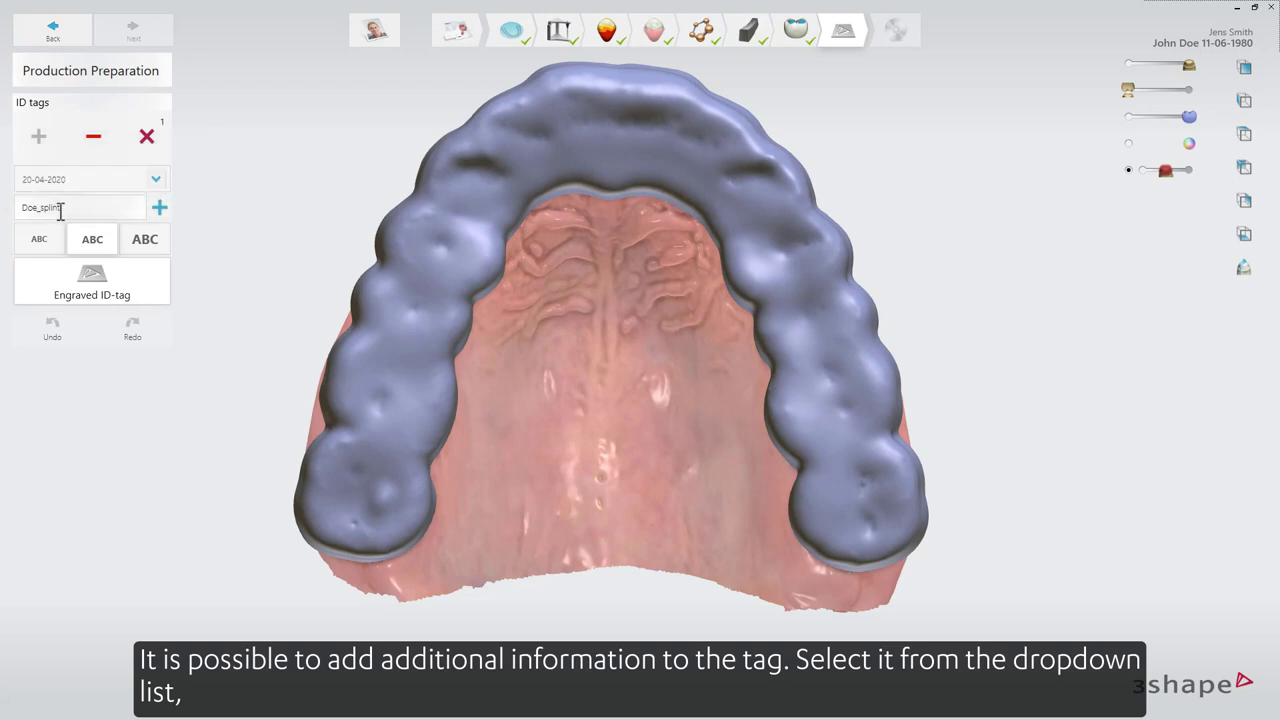
{"action": "left_click", "coordinate": [162, 179]}
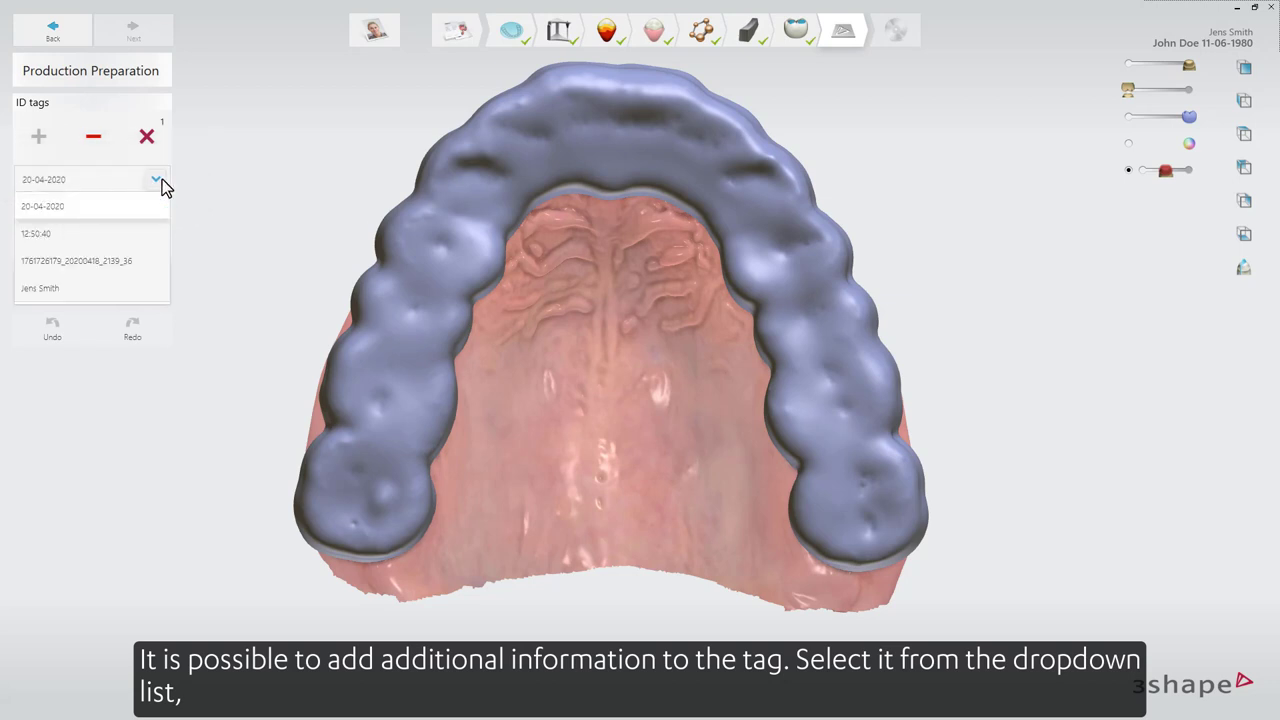
{"action": "left_click", "coordinate": [209, 177]}
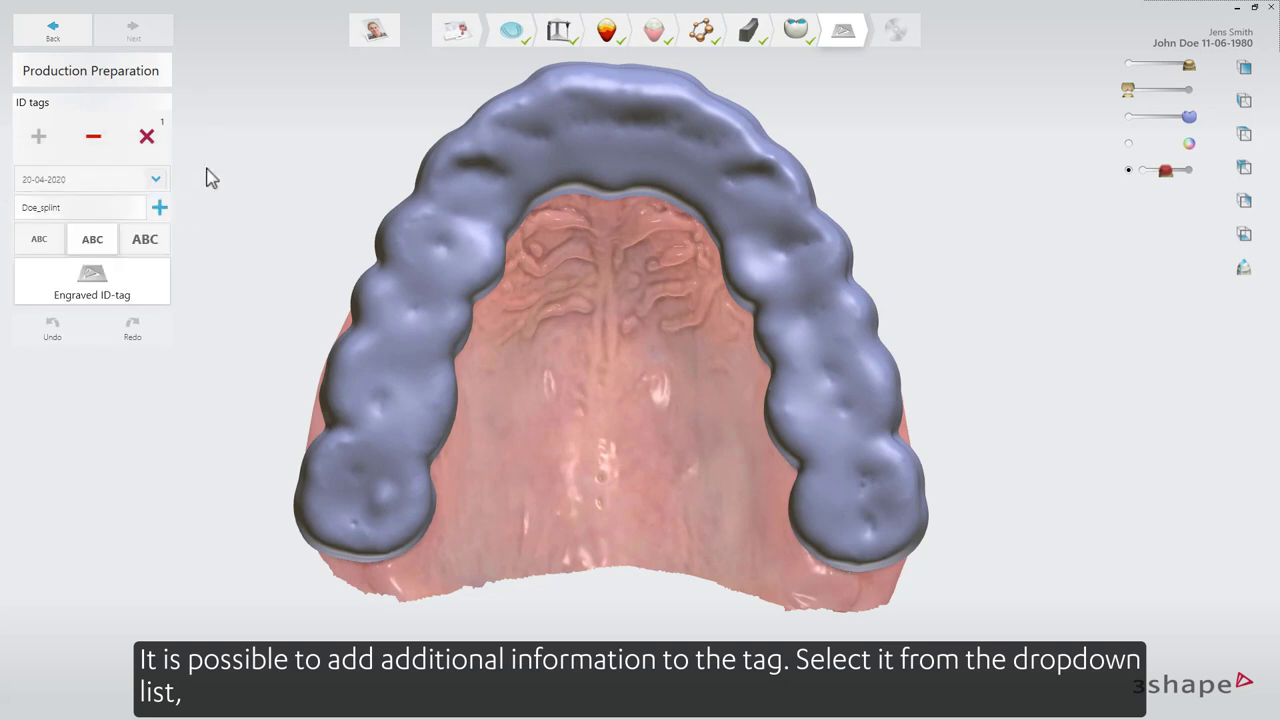
{"action": "left_click", "coordinate": [160, 210]}
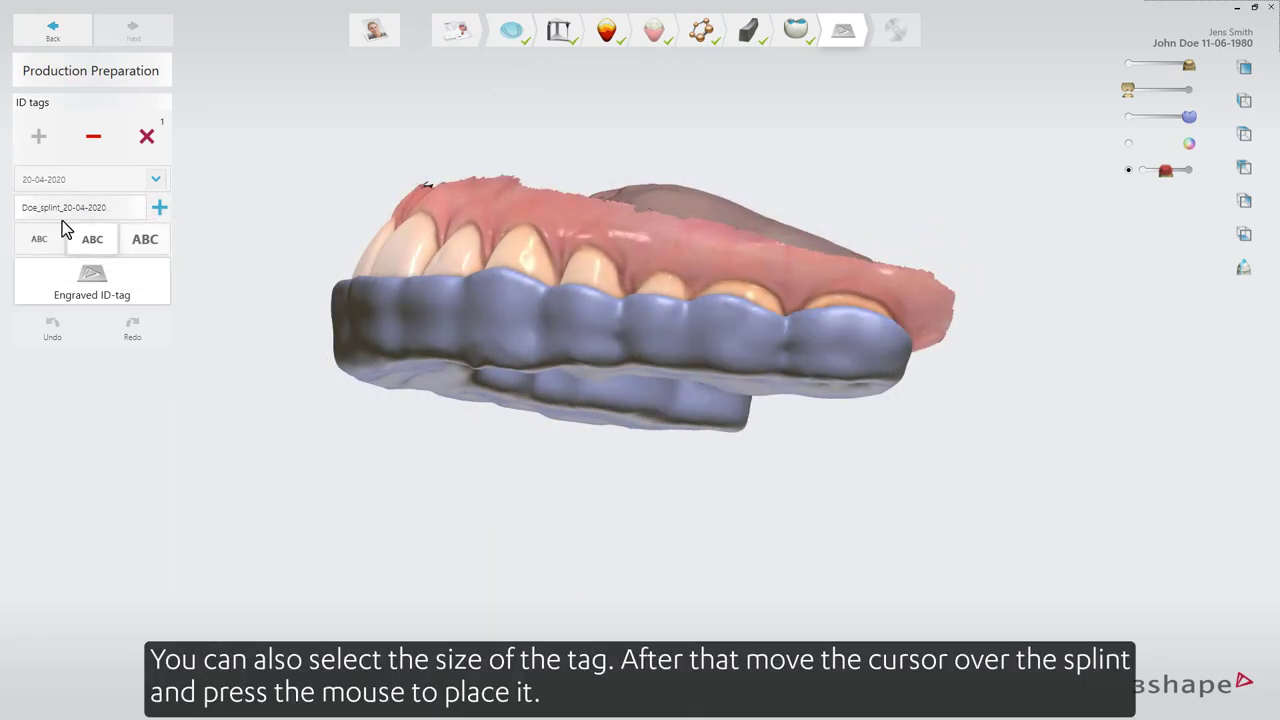
Step: Make the tag text small, place it on the splint's outer side, and engrave it
{"action": "left_click", "coordinate": [27, 245]}
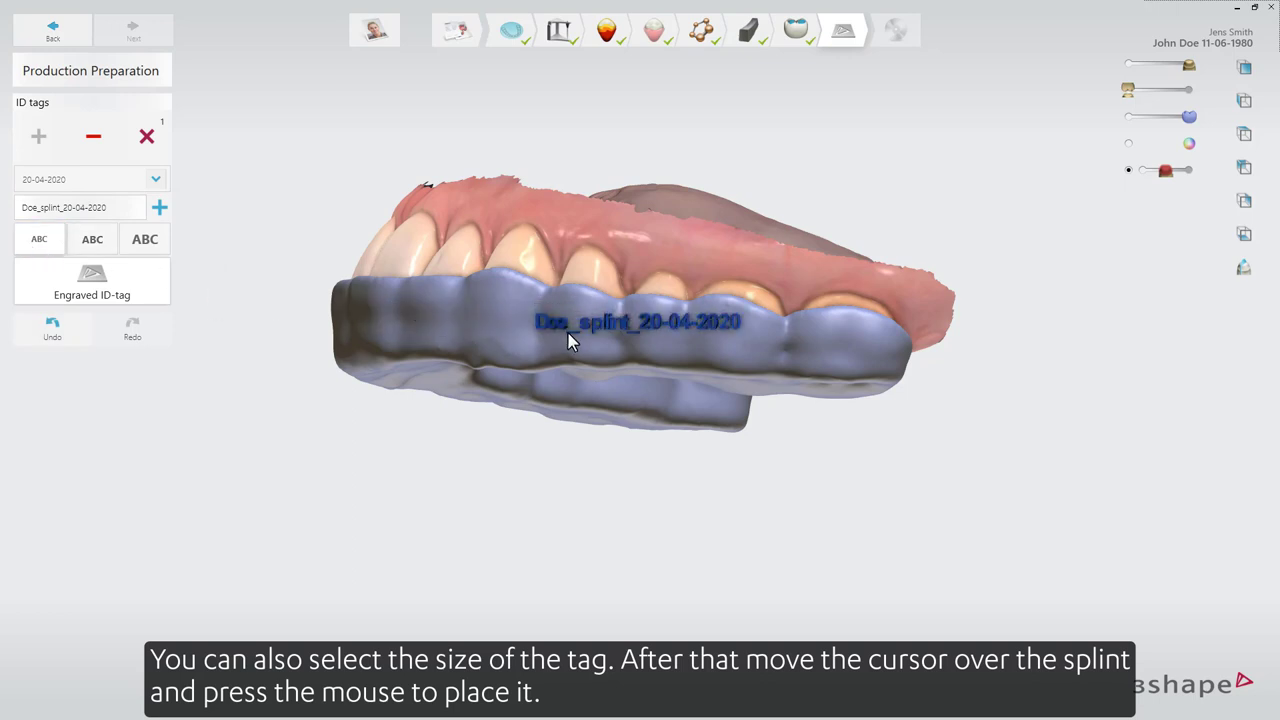
{"action": "left_click", "coordinate": [619, 343]}
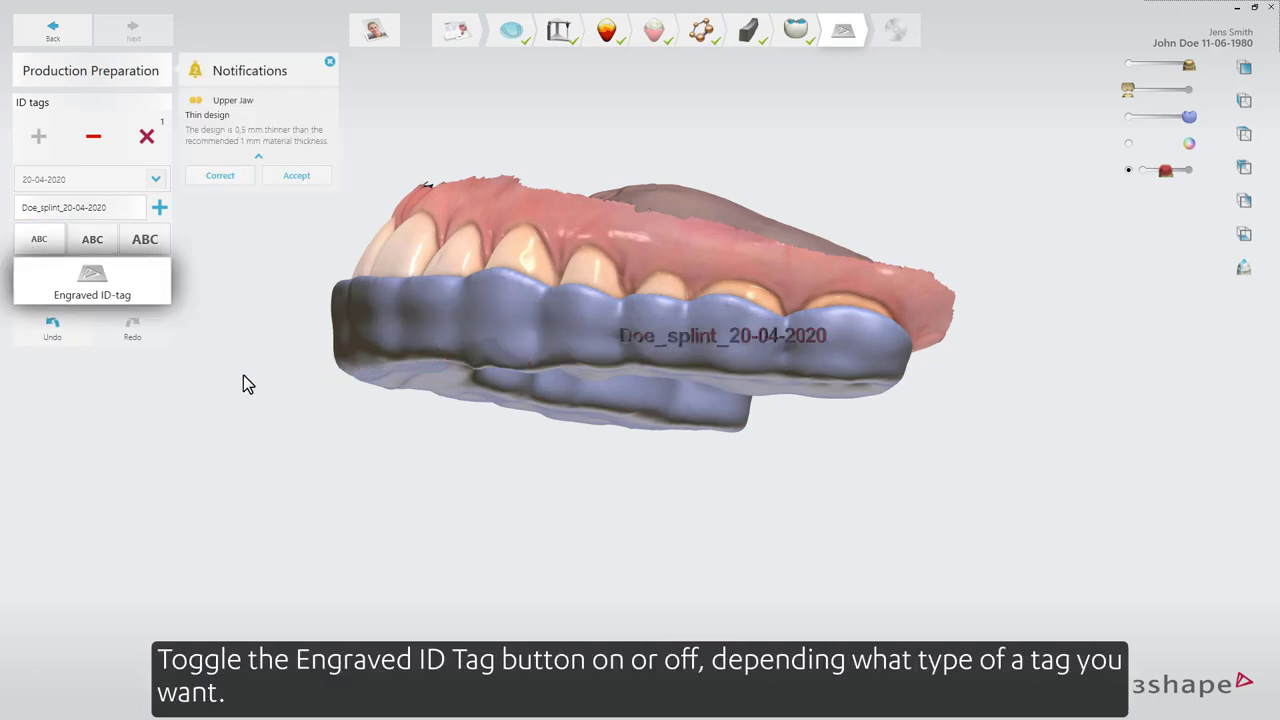
{"action": "left_click", "coordinate": [160, 302]}
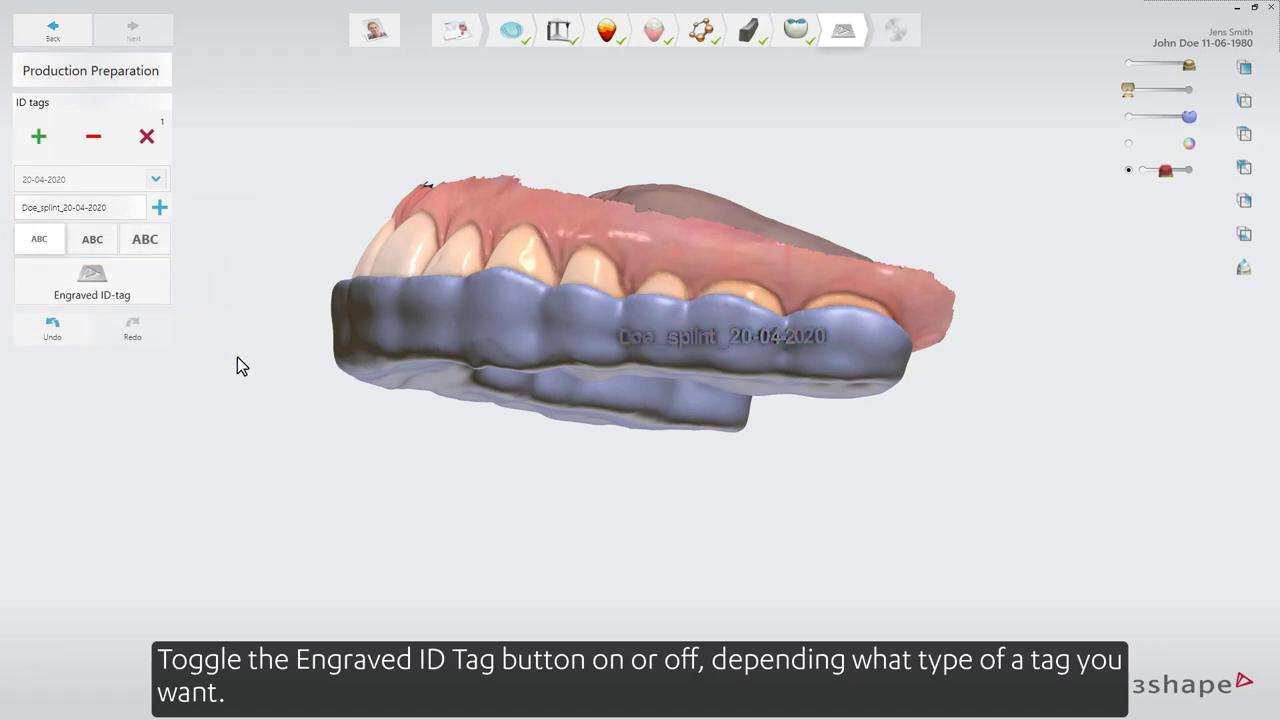
{"action": "right_click_drag", "start_coordinate": [611, 324], "coordinate": [454, 313]}
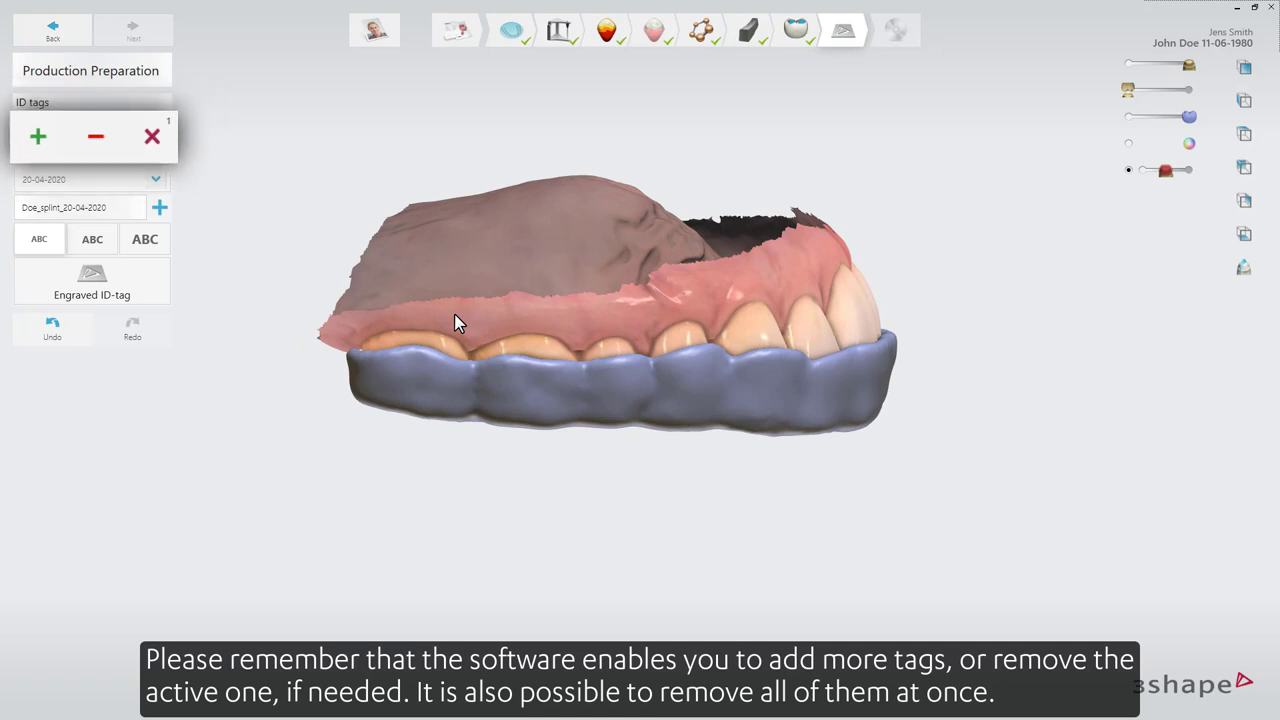
Step: Place a second small tag with the operator's name on the splint's side, then finish with Next
{"action": "left_click", "coordinate": [38, 137]}
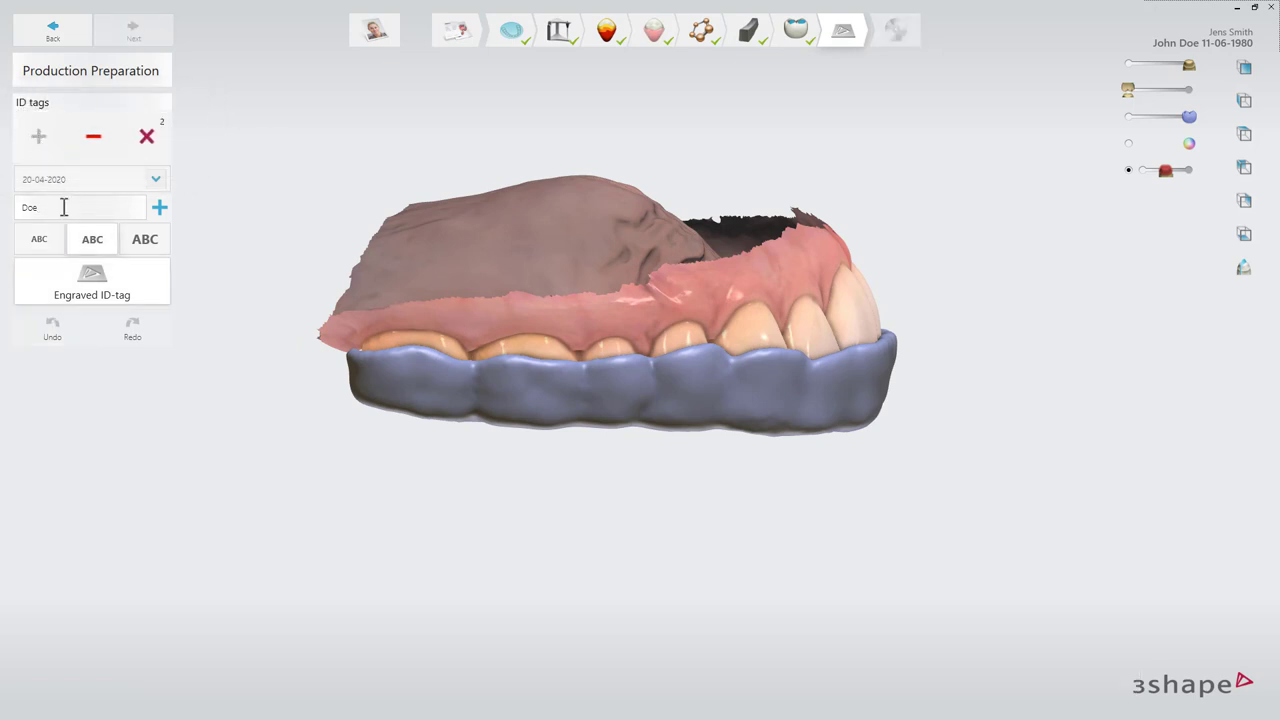
{"action": "left_click", "coordinate": [157, 179]}
{"action": "left_click", "coordinate": [78, 260]}
{"action": "left_click", "coordinate": [40, 240]}
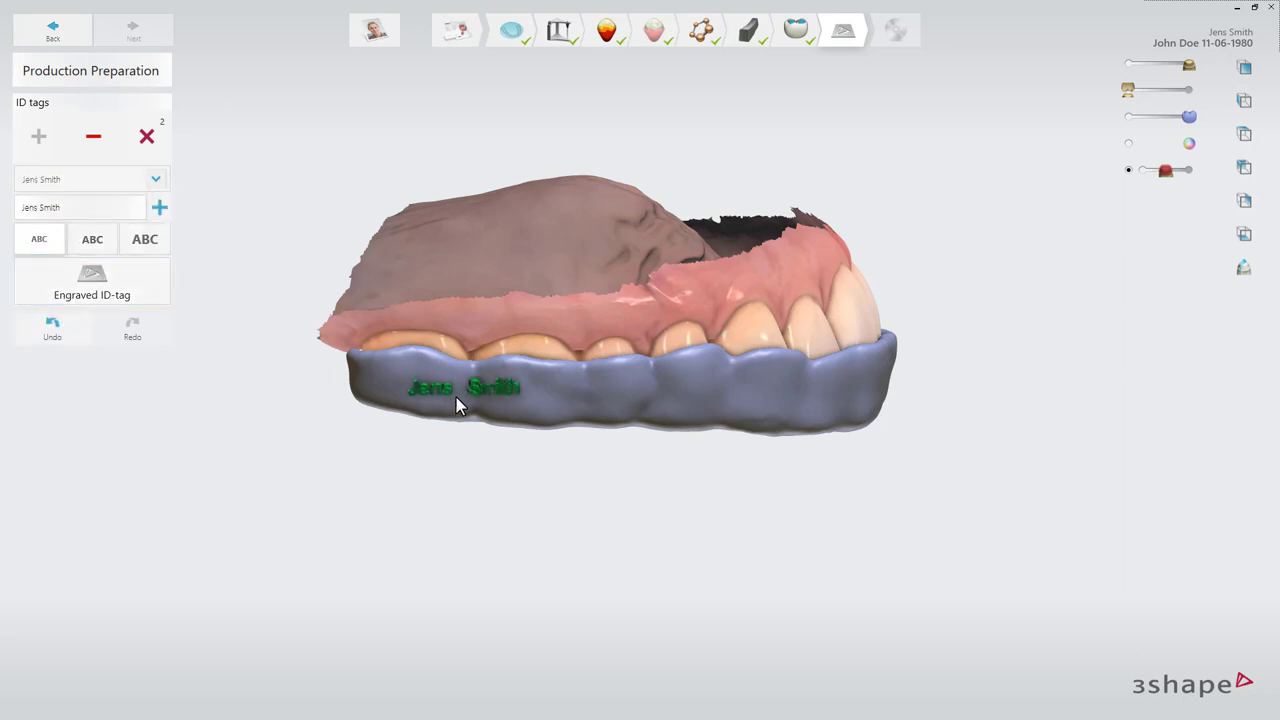
{"action": "left_click", "coordinate": [504, 397]}
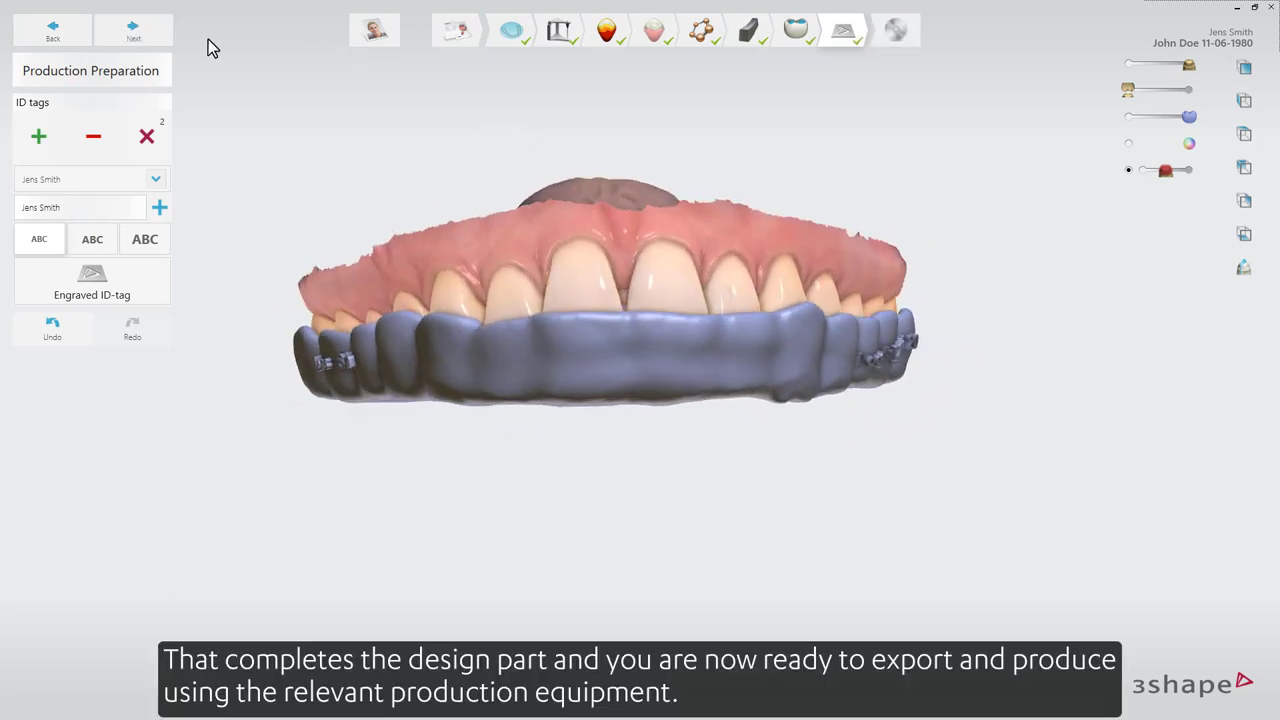
{"action": "left_click", "coordinate": [154, 36]}
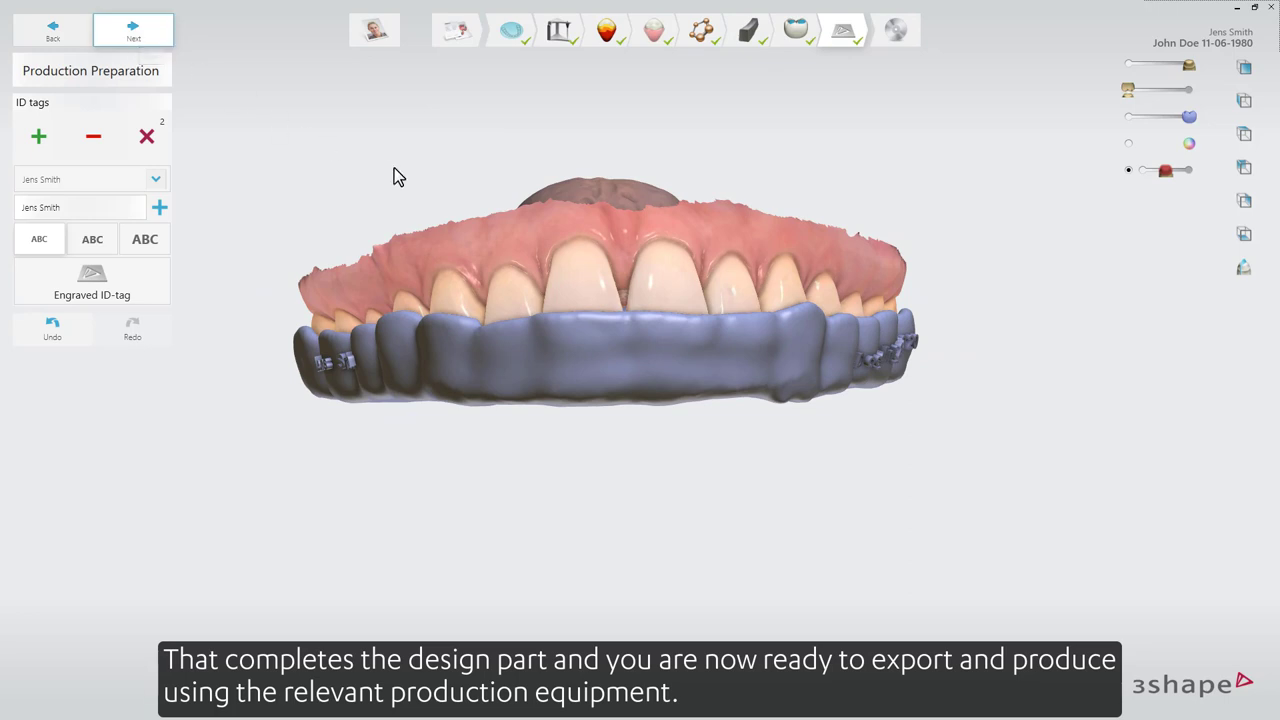